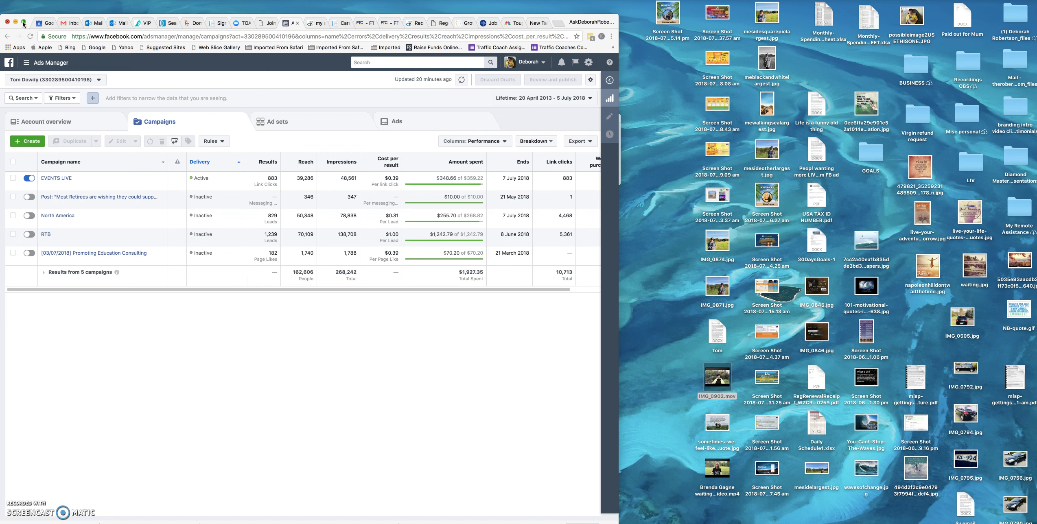
Step: Switch the browser to full screen so the Ads Manager campaigns list fills the display
{"action": "left_click", "coordinate": [24, 25]}
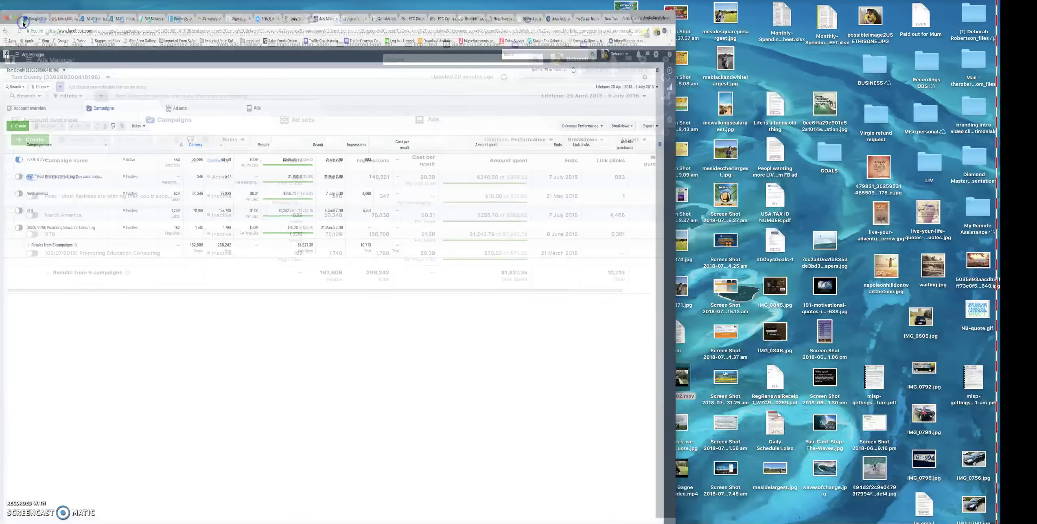
{"action": "left_click", "coordinate": [189, 215]}
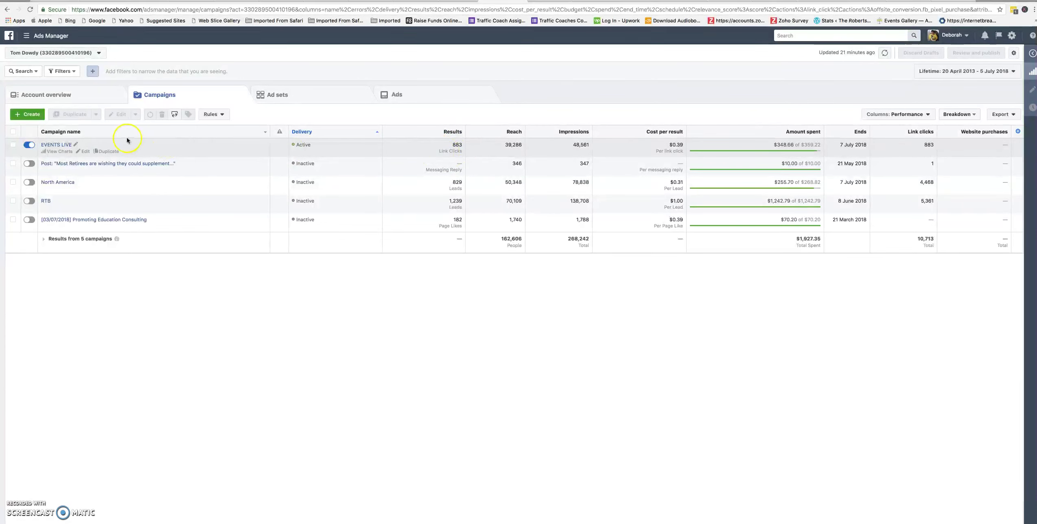
Step: Open the EVENTS LIVE campaign and its single North America ad set for editing
{"action": "left_click", "coordinate": [85, 152]}
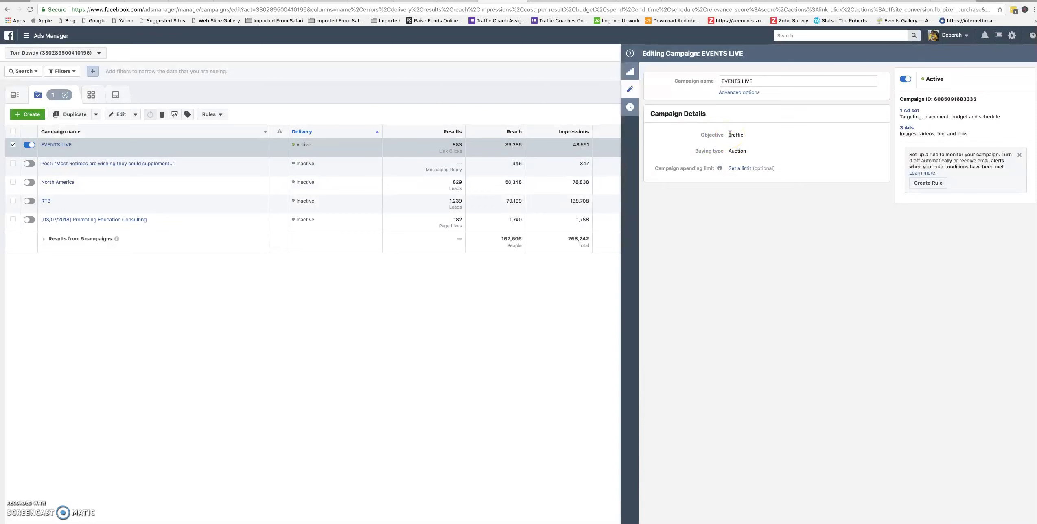
{"action": "left_click", "coordinate": [906, 114]}
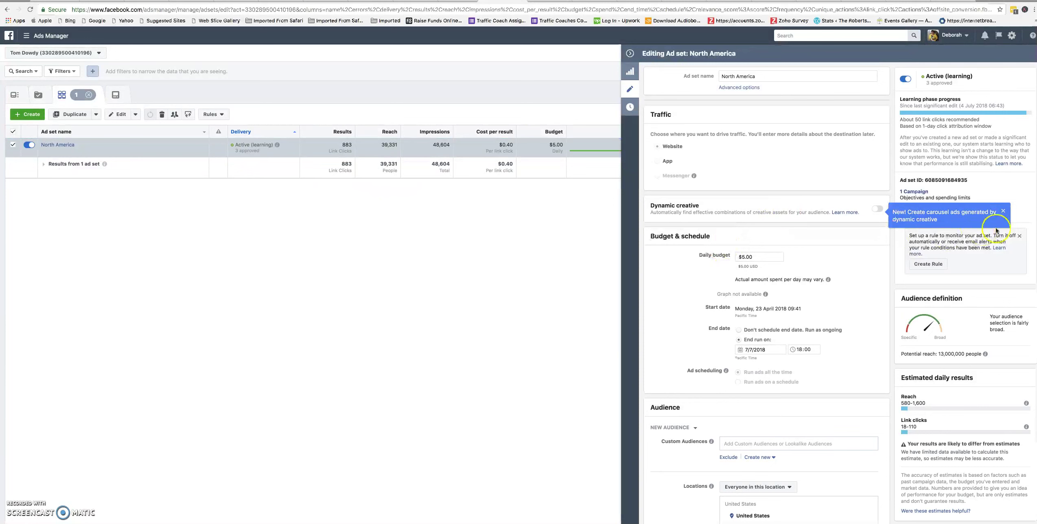
Step: Dismiss the carousel-ads tip and review the audience: US and Canada, ages 45–65+, three interests
{"action": "left_click", "coordinate": [1003, 211]}
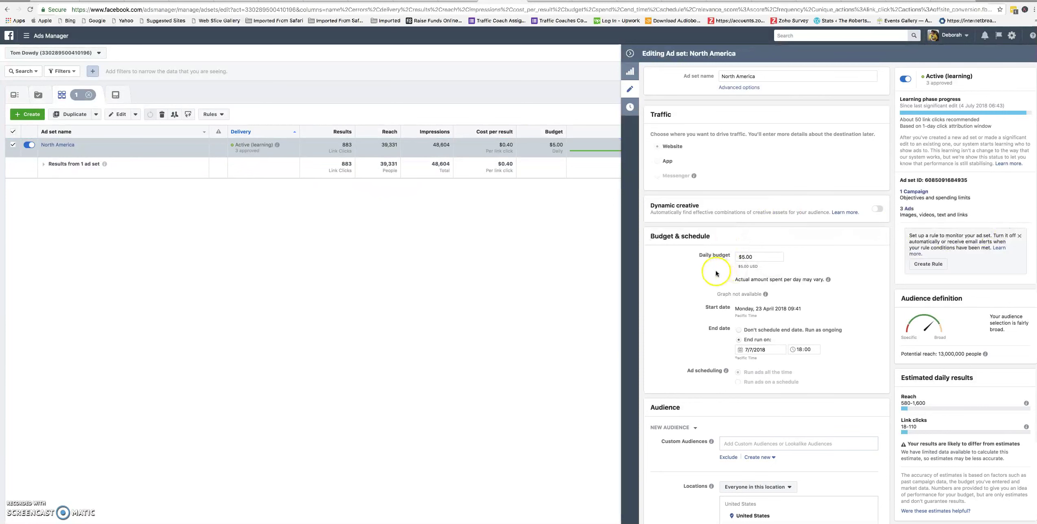
{"action": "scroll", "coordinate": [698, 294], "scroll_direction": "down", "scroll_amount": 2}
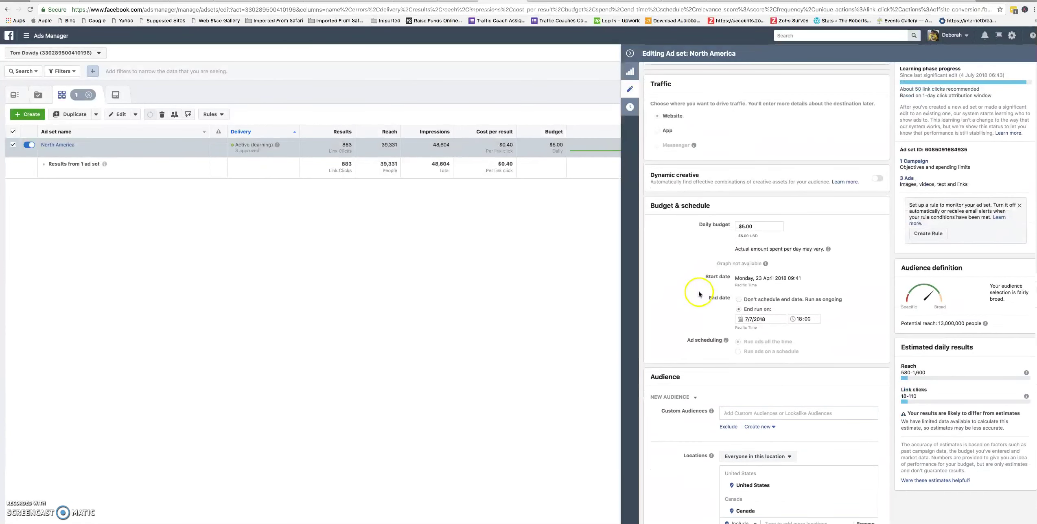
{"action": "scroll", "coordinate": [699, 294], "scroll_direction": "down", "scroll_amount": 5}
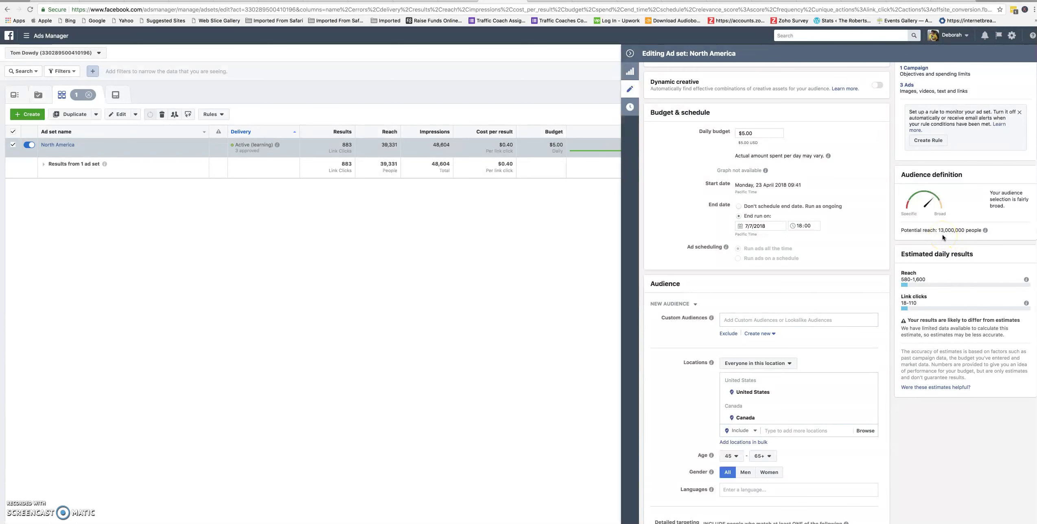
{"action": "scroll", "coordinate": [747, 277], "scroll_direction": "down", "scroll_amount": 1}
{"action": "scroll", "coordinate": [747, 277], "scroll_direction": "down", "scroll_amount": 5}
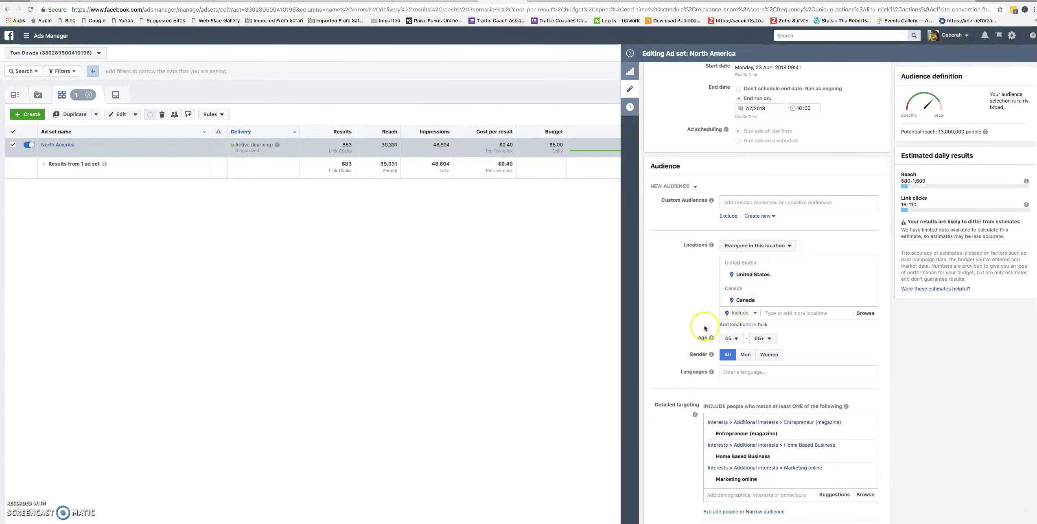
{"action": "scroll", "coordinate": [684, 315], "scroll_direction": "down", "scroll_amount": 7}
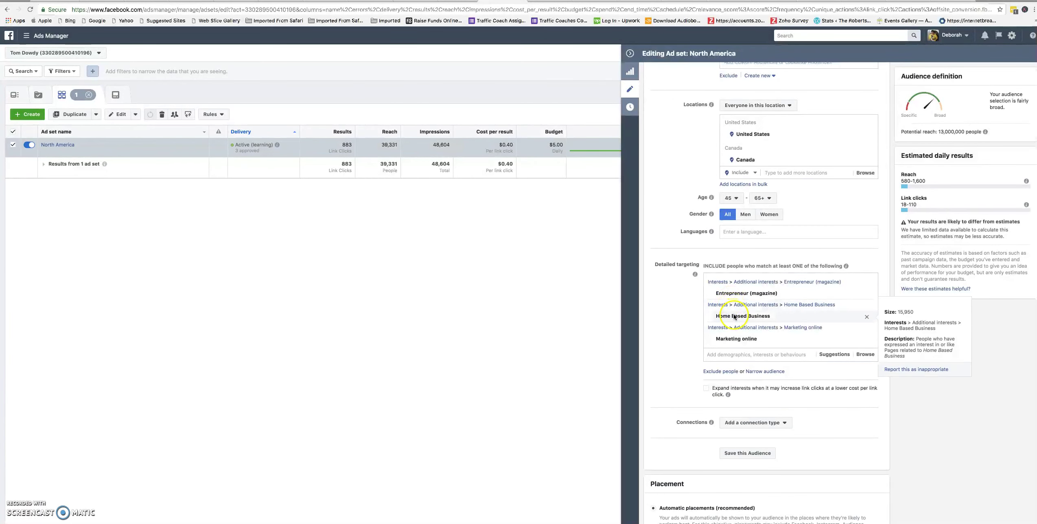
{"action": "mouse_move", "coordinate": [712, 342]}
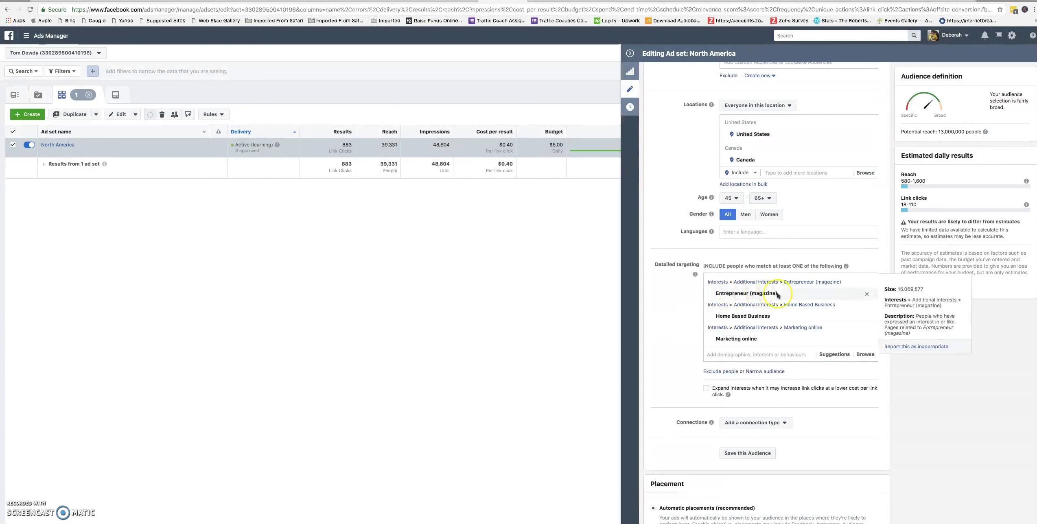
{"action": "mouse_move", "coordinate": [774, 320]}
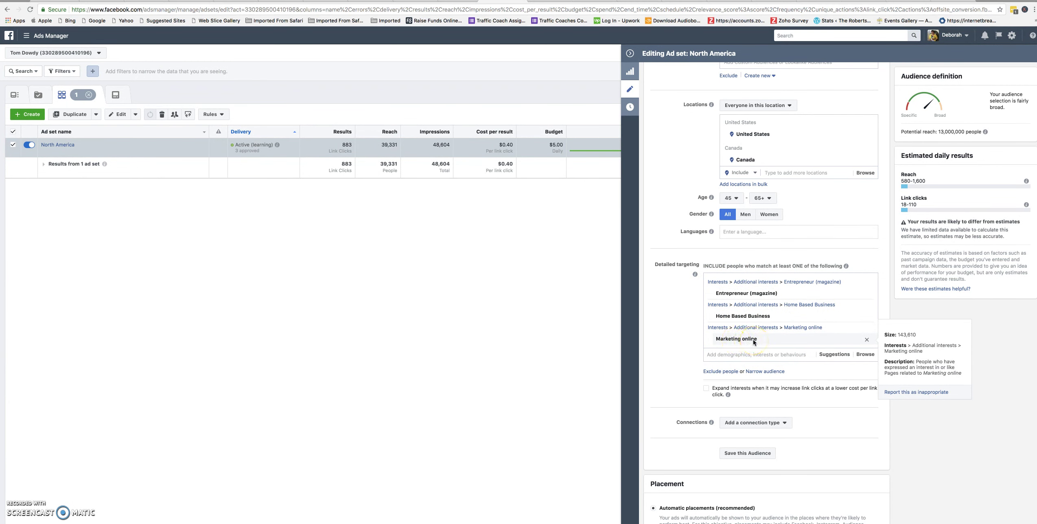
{"action": "mouse_move", "coordinate": [740, 293]}
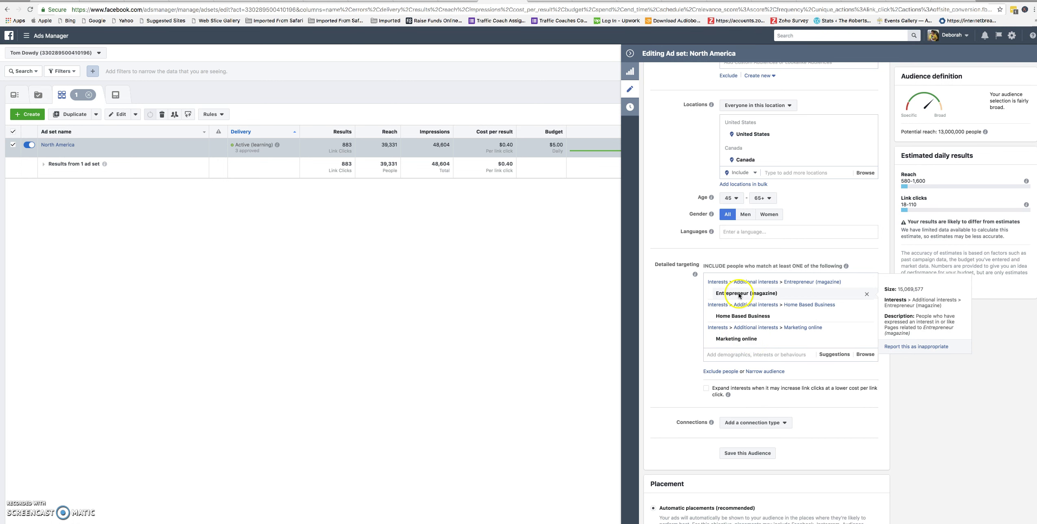
Step: Search 'ray higdon' in Detailed targeting and add the Ray Higdon interest
{"action": "left_click", "coordinate": [763, 296]}
{"action": "left_click", "coordinate": [714, 354]}
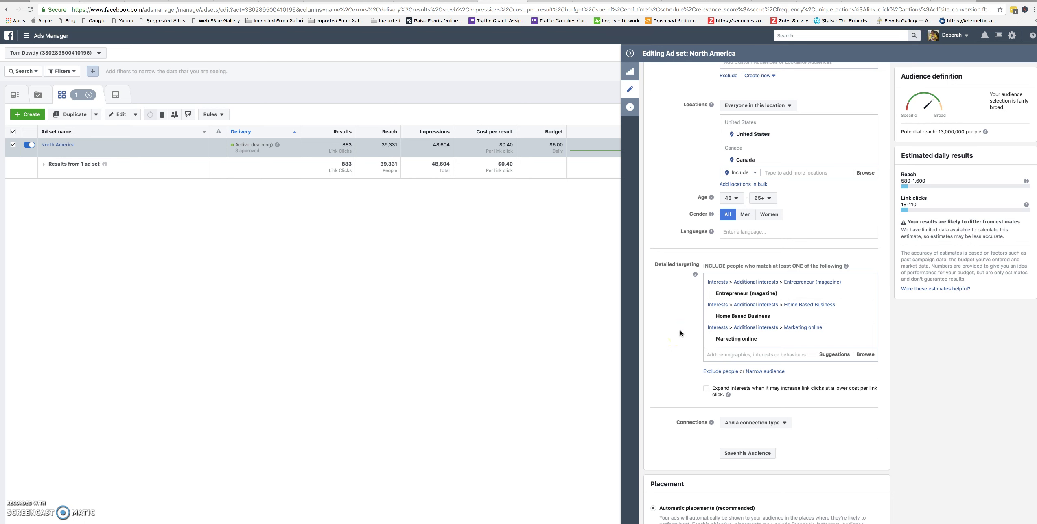
{"action": "type", "text": "ray h"}
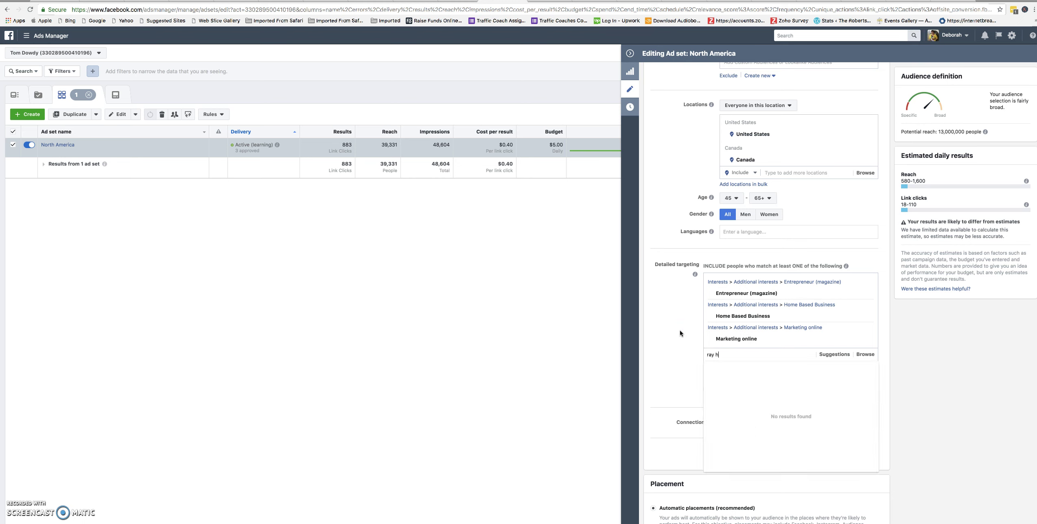
{"action": "type", "text": "igdon"}
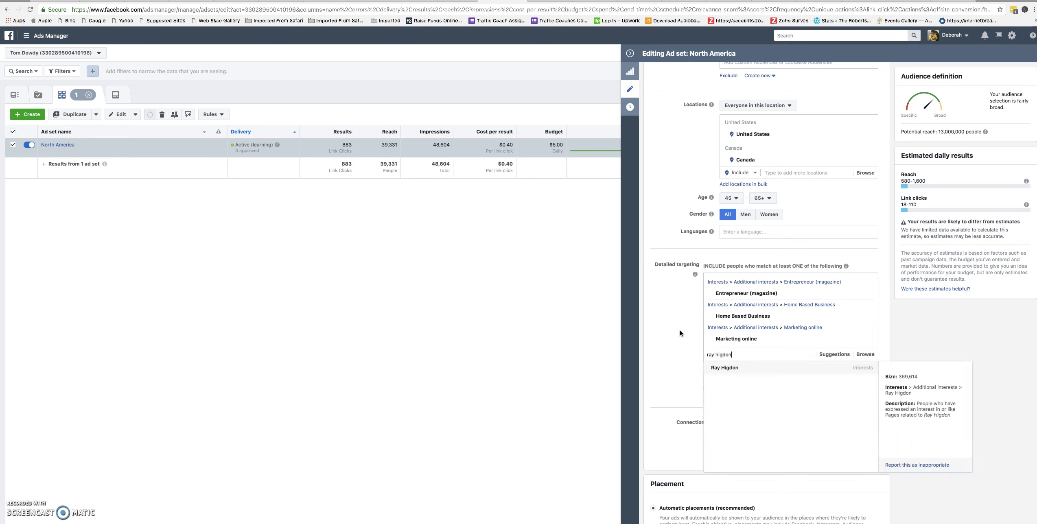
{"action": "left_click", "coordinate": [740, 369]}
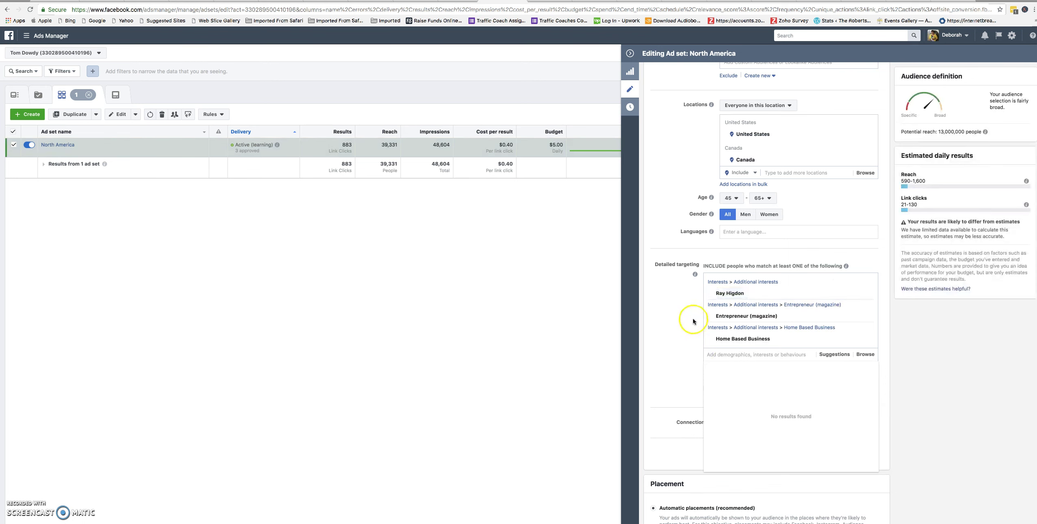
Step: Remove Entrepreneur (magazine), Marketing online, Online Home Business, Rich Dad Poor Dad, Robert Kiyosaki, Self Employeed and Entrepreneurship
{"action": "left_click", "coordinate": [867, 318]}
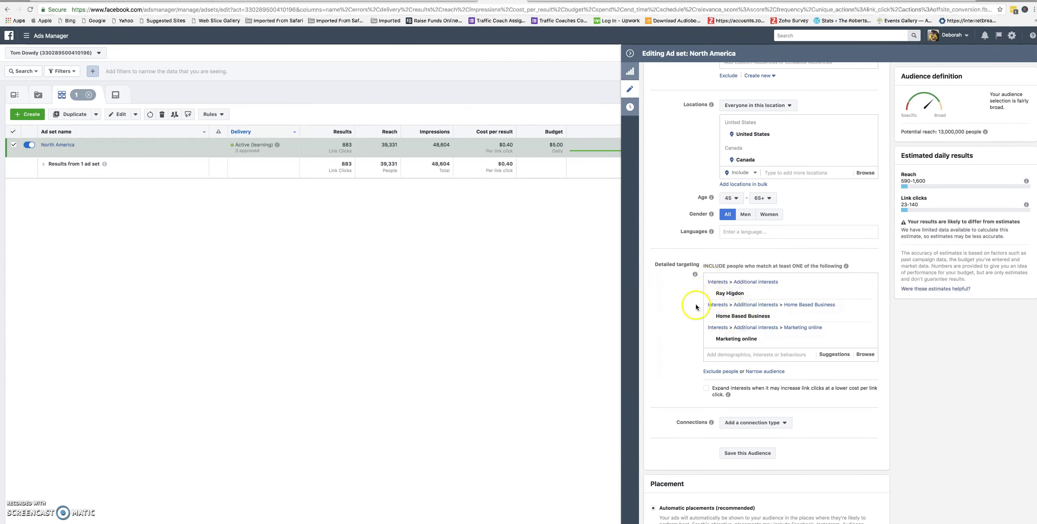
{"action": "mouse_move", "coordinate": [732, 321]}
{"action": "left_click", "coordinate": [866, 339]}
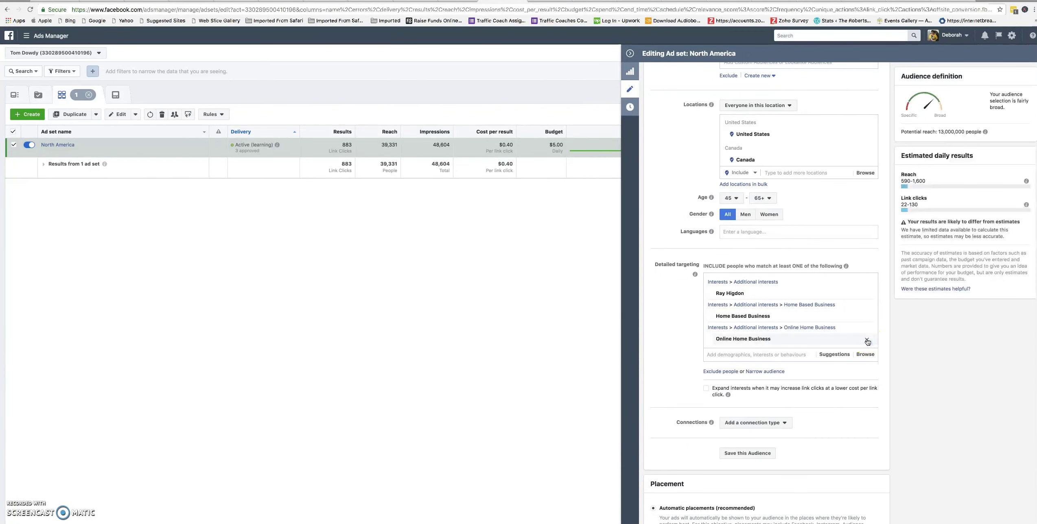
{"action": "left_click", "coordinate": [867, 340]}
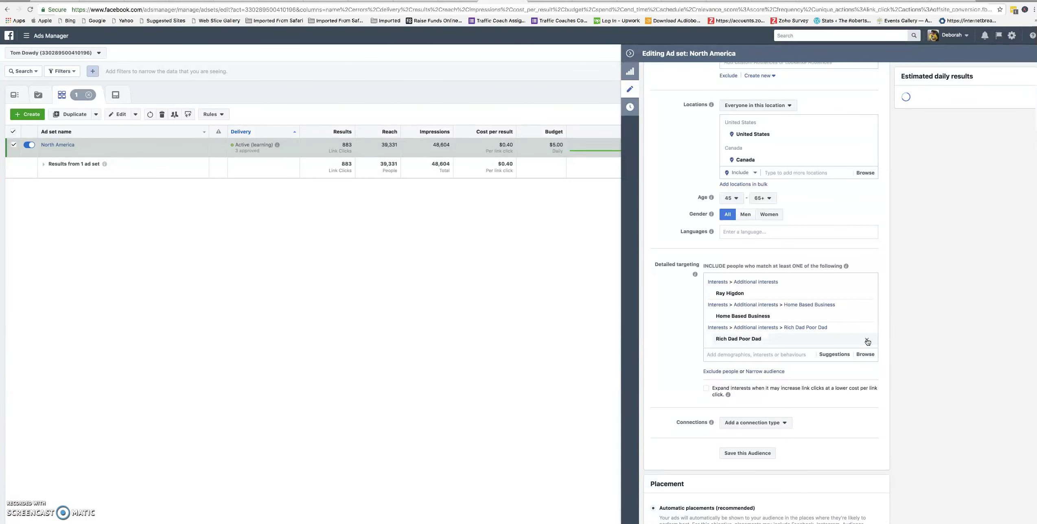
{"action": "left_click", "coordinate": [866, 339]}
{"action": "left_click", "coordinate": [867, 340]}
{"action": "left_click", "coordinate": [866, 340]}
{"action": "left_click", "coordinate": [866, 340]}
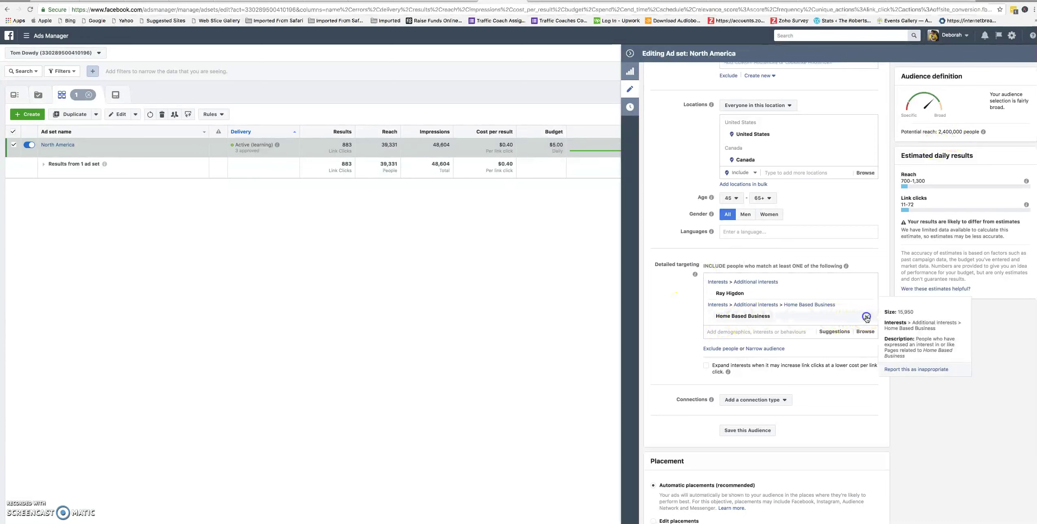
Step: Remove the Home Based Business interest and raise the minimum age to 35
{"action": "left_click", "coordinate": [866, 317]}
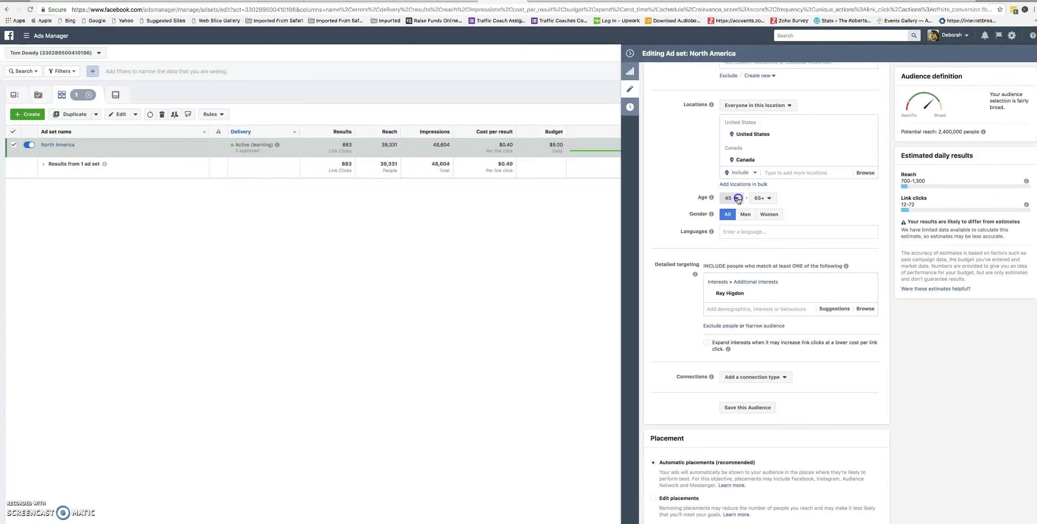
{"action": "left_click", "coordinate": [737, 199]}
{"action": "scroll", "coordinate": [735, 252], "scroll_direction": "up", "scroll_amount": 5}
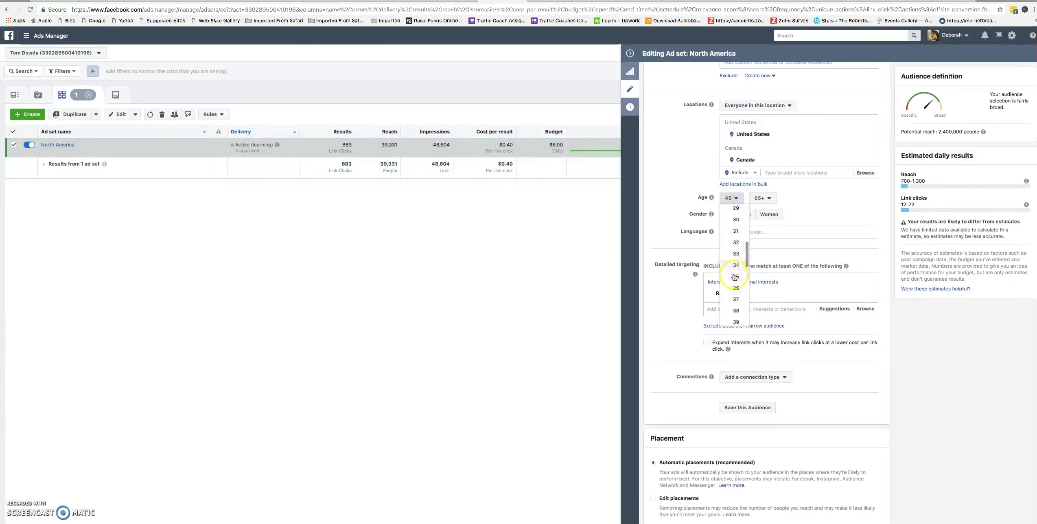
{"action": "left_click", "coordinate": [735, 277]}
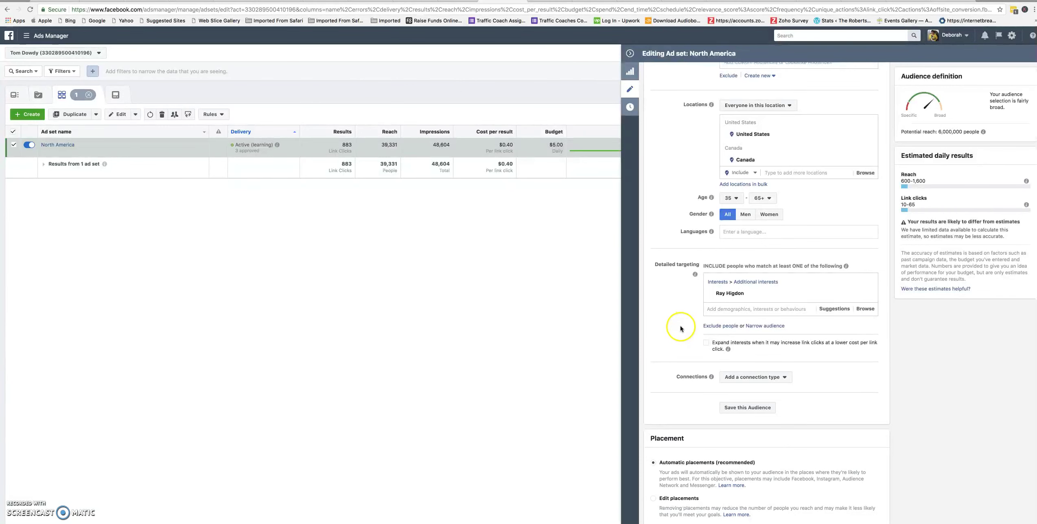
Step: Switch to manual placements and exclude Instagram, Audience Network and Messenger
{"action": "scroll", "coordinate": [680, 328], "scroll_direction": "down", "scroll_amount": 5}
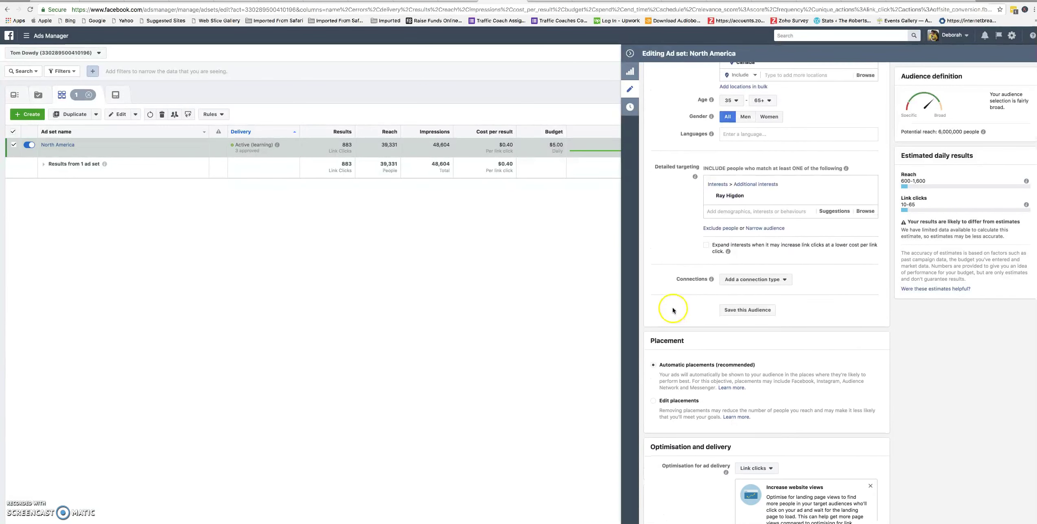
{"action": "scroll", "coordinate": [672, 311], "scroll_direction": "down", "scroll_amount": 3}
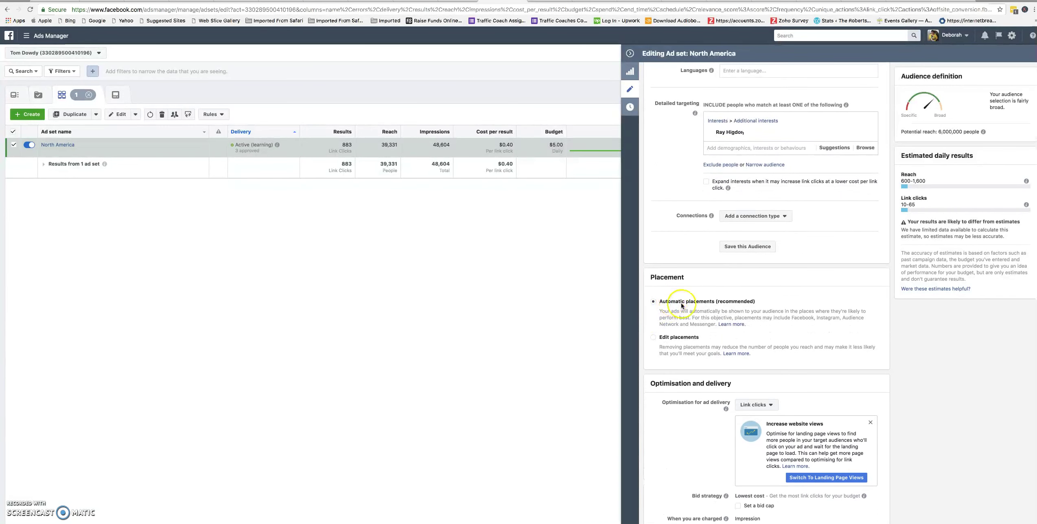
{"action": "left_click", "coordinate": [652, 341]}
{"action": "scroll", "coordinate": [743, 334], "scroll_direction": "down", "scroll_amount": 4}
{"action": "scroll", "coordinate": [742, 334], "scroll_direction": "down", "scroll_amount": 5}
{"action": "left_click", "coordinate": [776, 347]}
{"action": "left_click", "coordinate": [776, 387]}
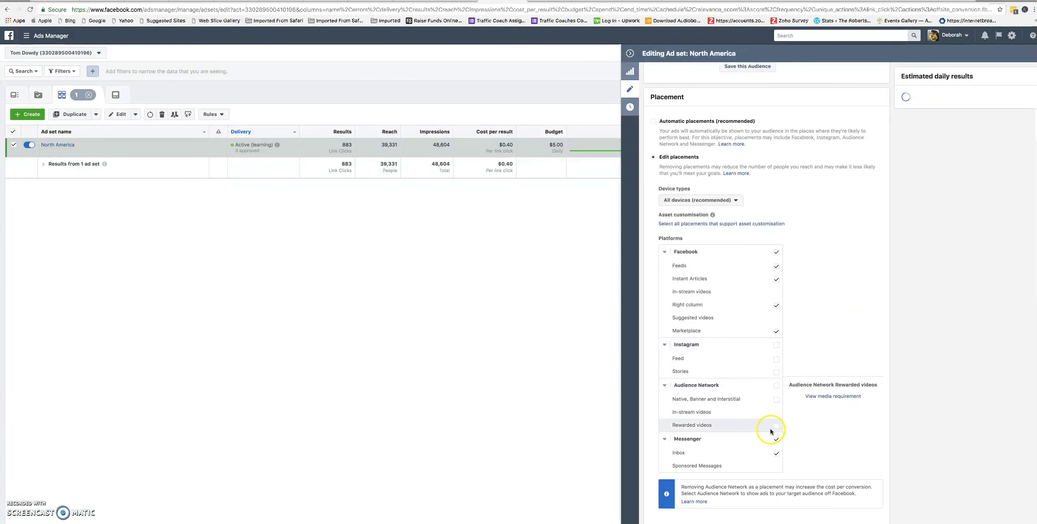
{"action": "left_click", "coordinate": [776, 439]}
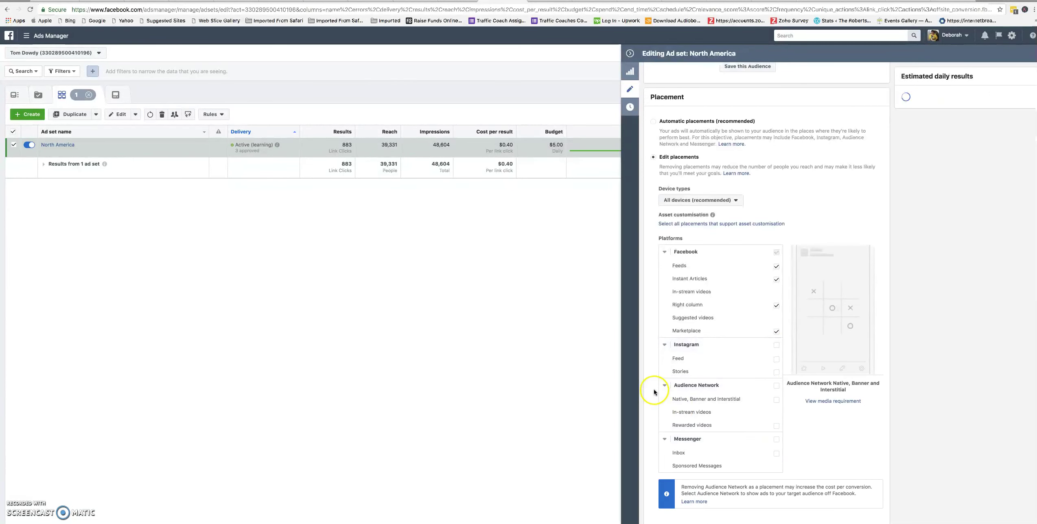
{"action": "scroll", "coordinate": [668, 374], "scroll_direction": "up", "scroll_amount": 1}
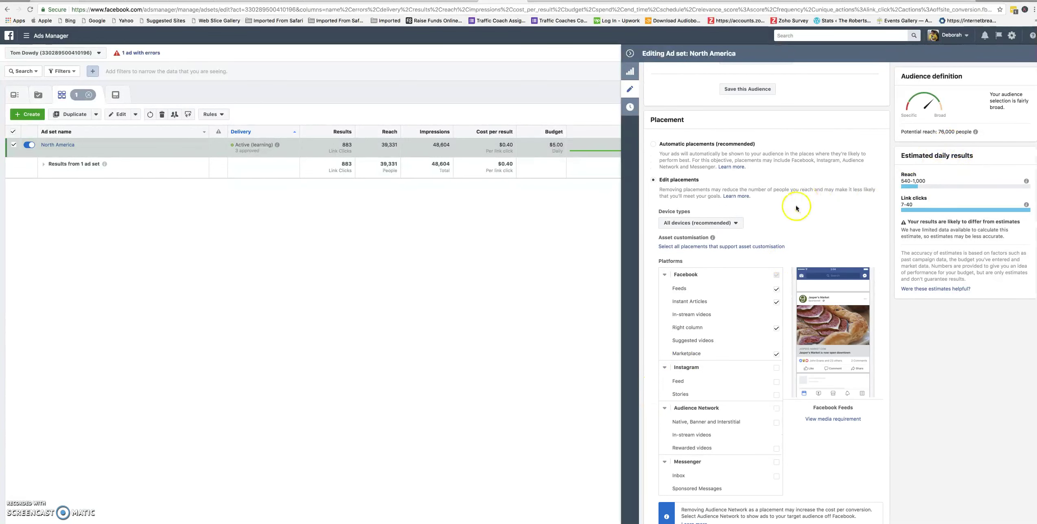
{"action": "scroll", "coordinate": [783, 214], "scroll_direction": "up", "scroll_amount": 3}
{"action": "scroll", "coordinate": [781, 214], "scroll_direction": "up", "scroll_amount": 8}
Step: Add the Multi-level marketing interest from the 'ne' search suggestions
{"action": "mouse_move", "coordinate": [741, 207]}
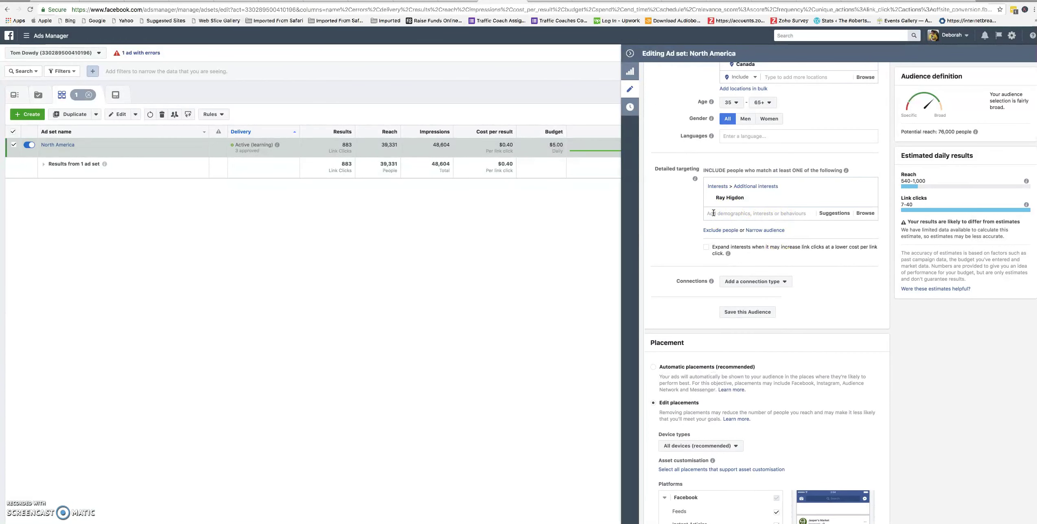
{"action": "type", "text": "network marketing"}
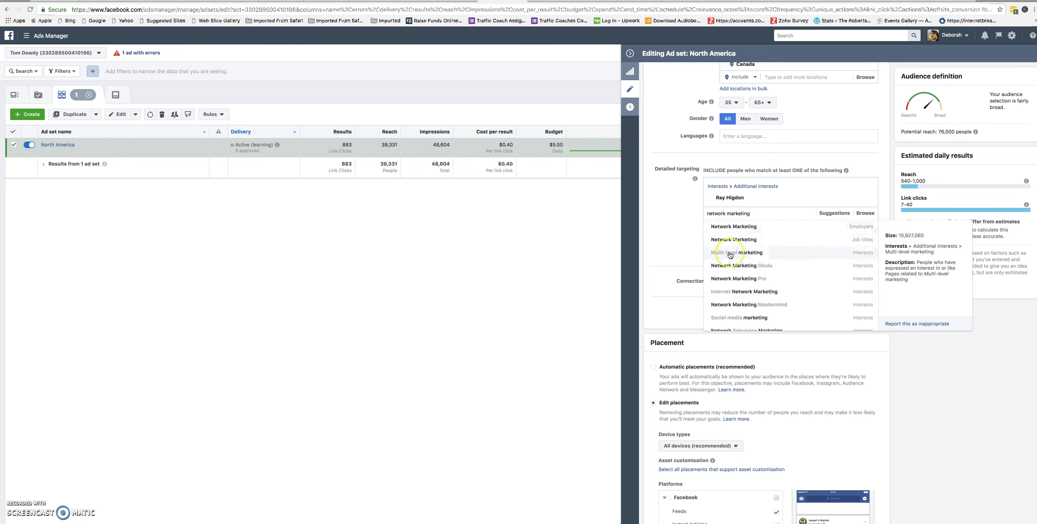
{"action": "left_click", "coordinate": [729, 253]}
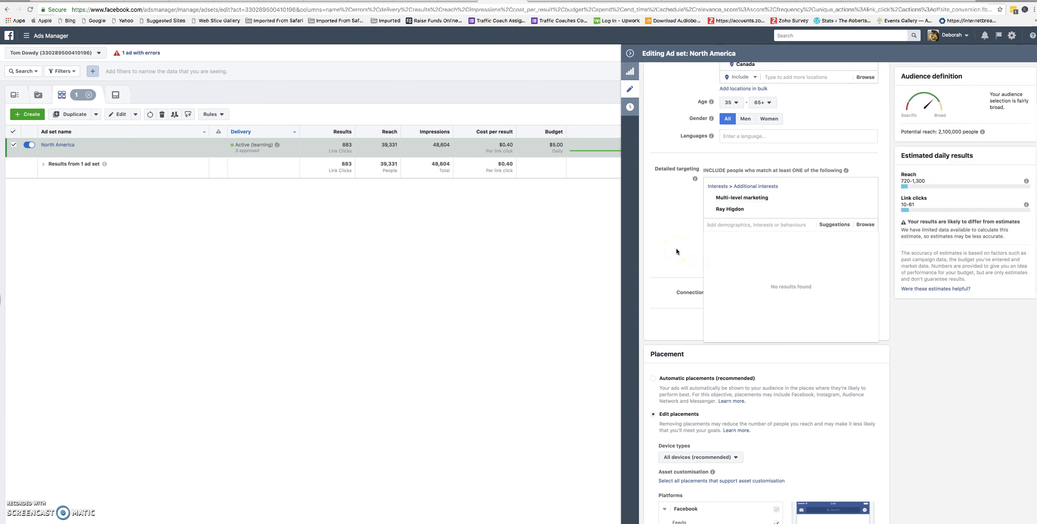
{"action": "left_click", "coordinate": [676, 249]}
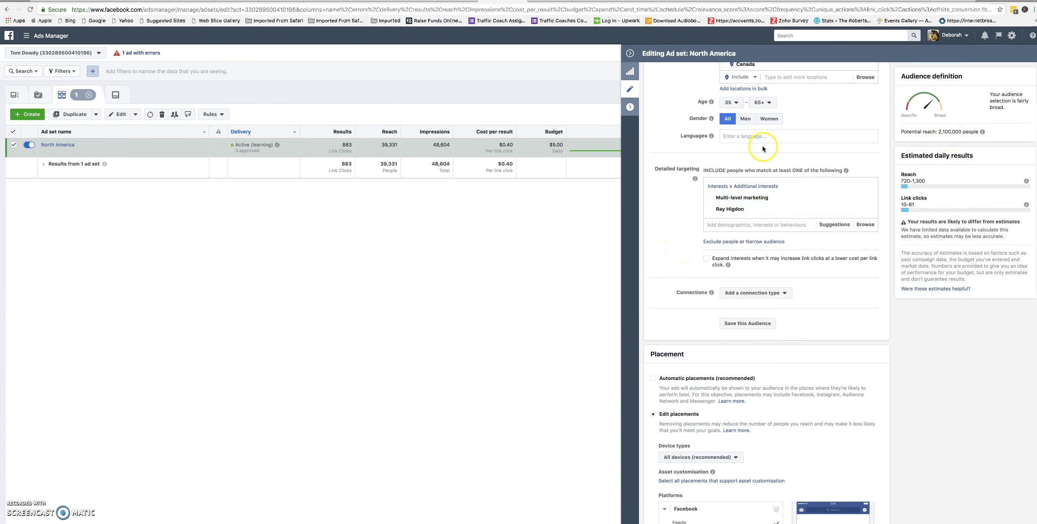
Step: Set the audience age range to 45–64
{"action": "scroll", "coordinate": [671, 201], "scroll_direction": "up", "scroll_amount": 1}
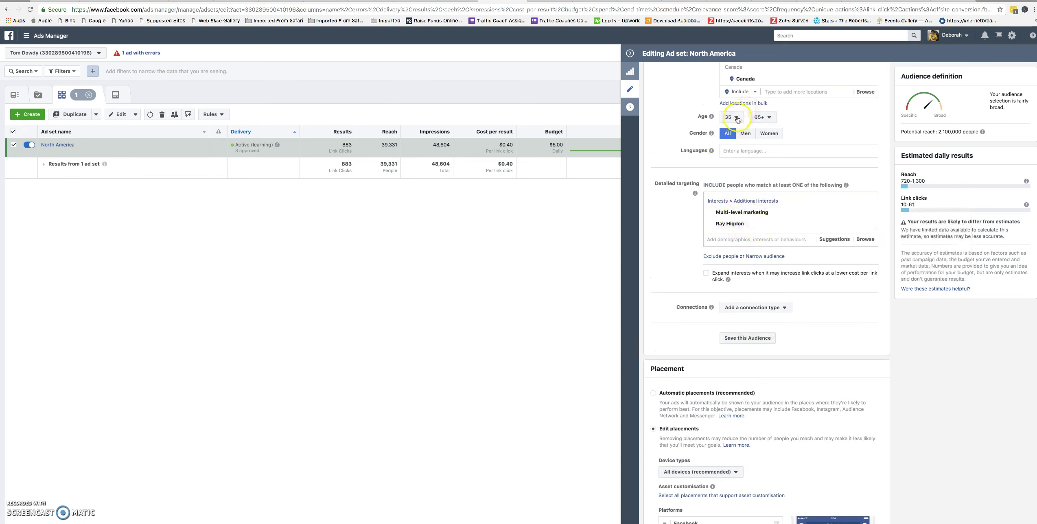
{"action": "left_click", "coordinate": [737, 119]}
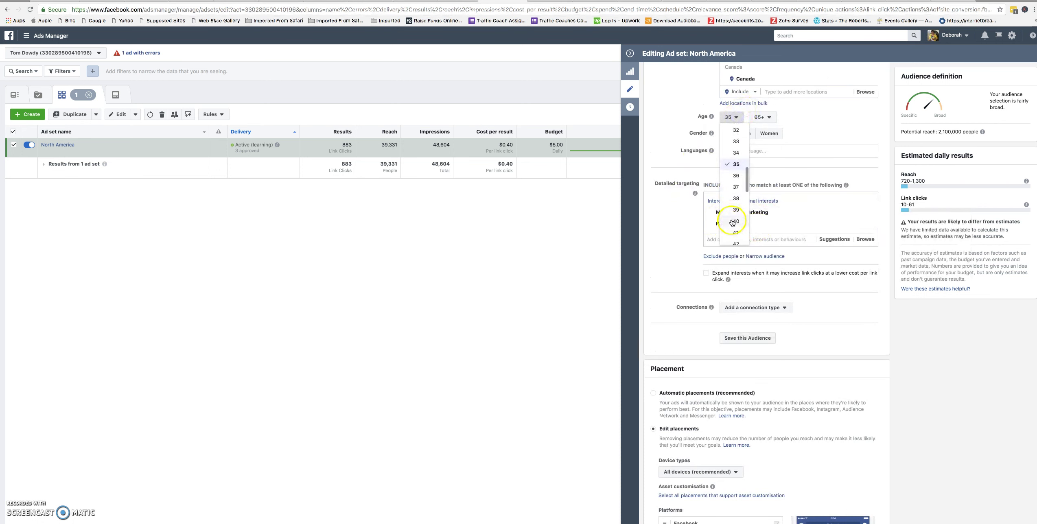
{"action": "scroll", "coordinate": [732, 225], "scroll_direction": "down", "scroll_amount": 3}
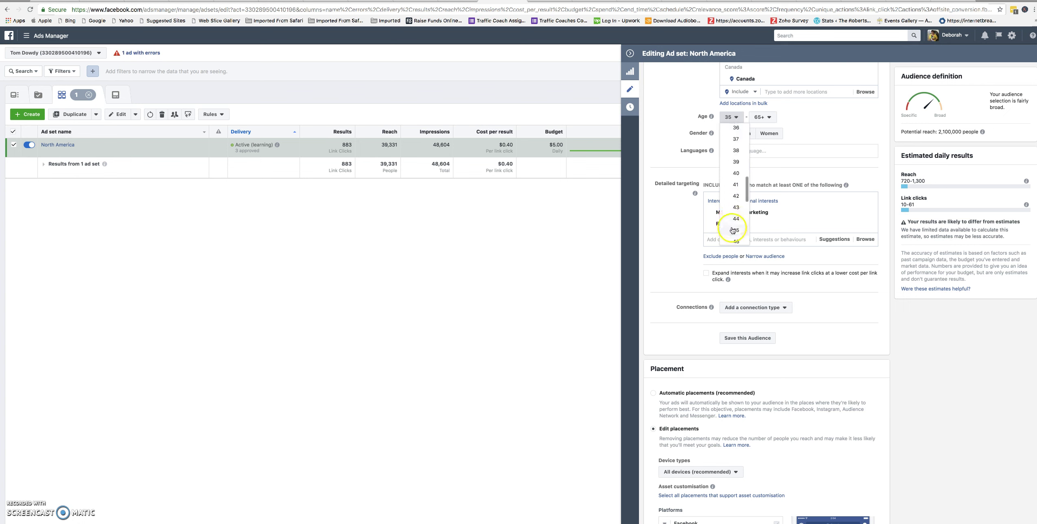
{"action": "left_click", "coordinate": [734, 230]}
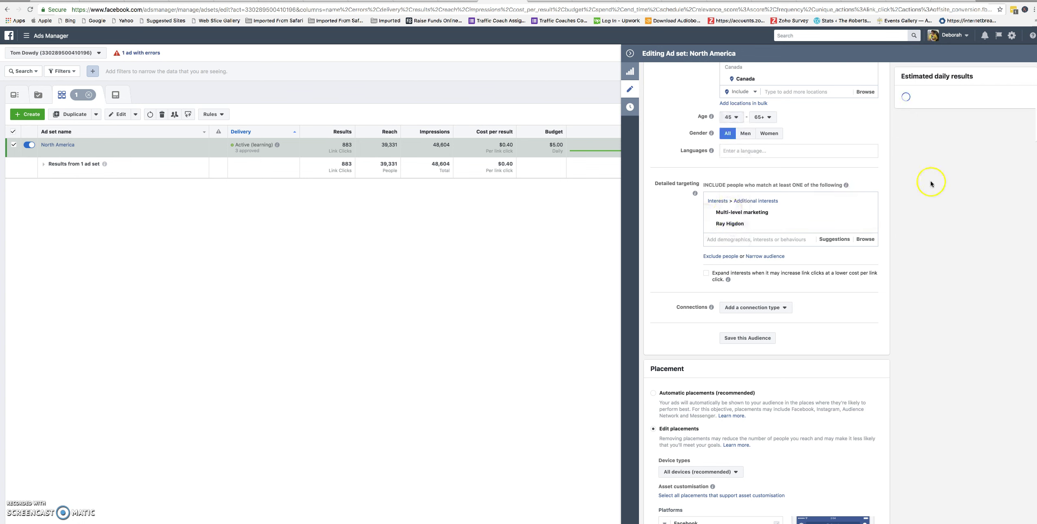
{"action": "mouse_move", "coordinate": [712, 150]}
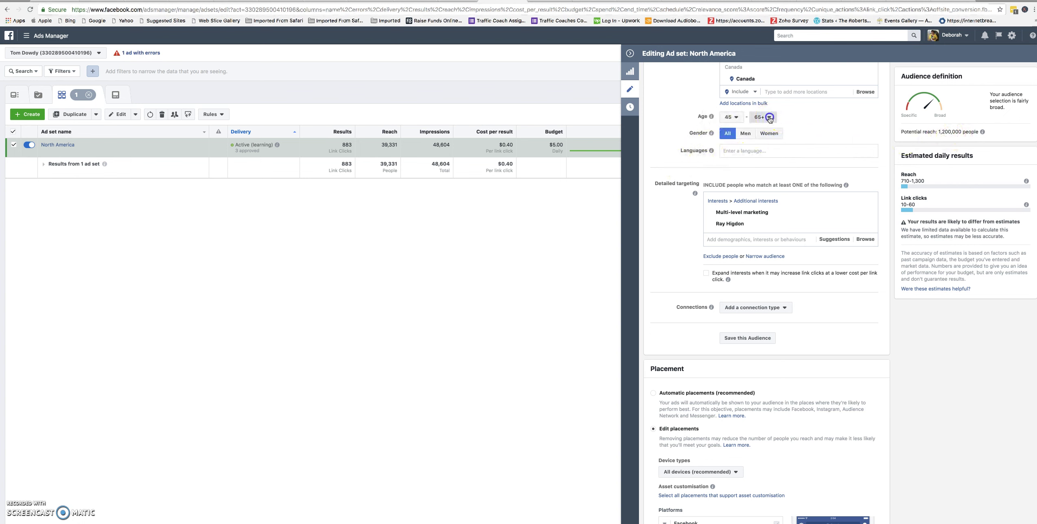
{"action": "left_click", "coordinate": [769, 118]}
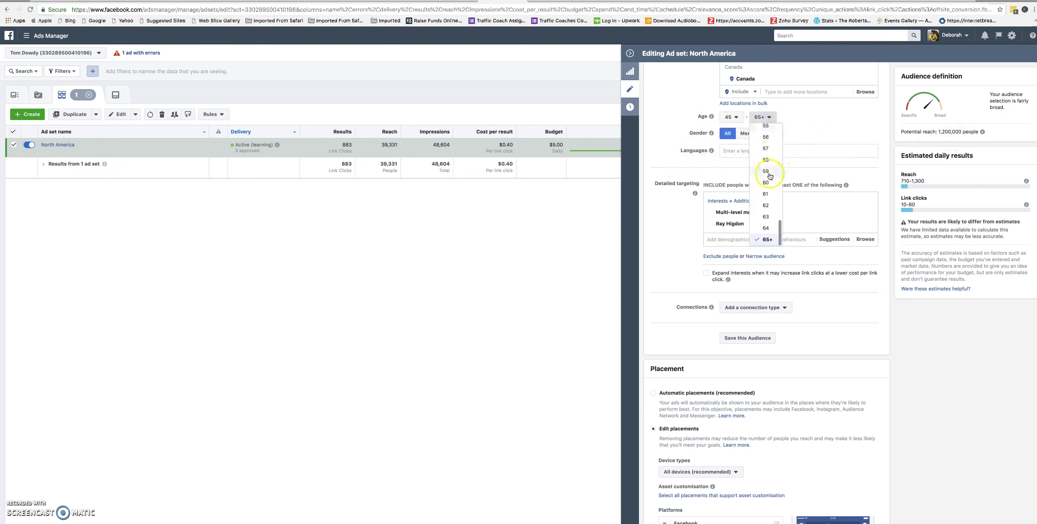
{"action": "left_click", "coordinate": [763, 228]}
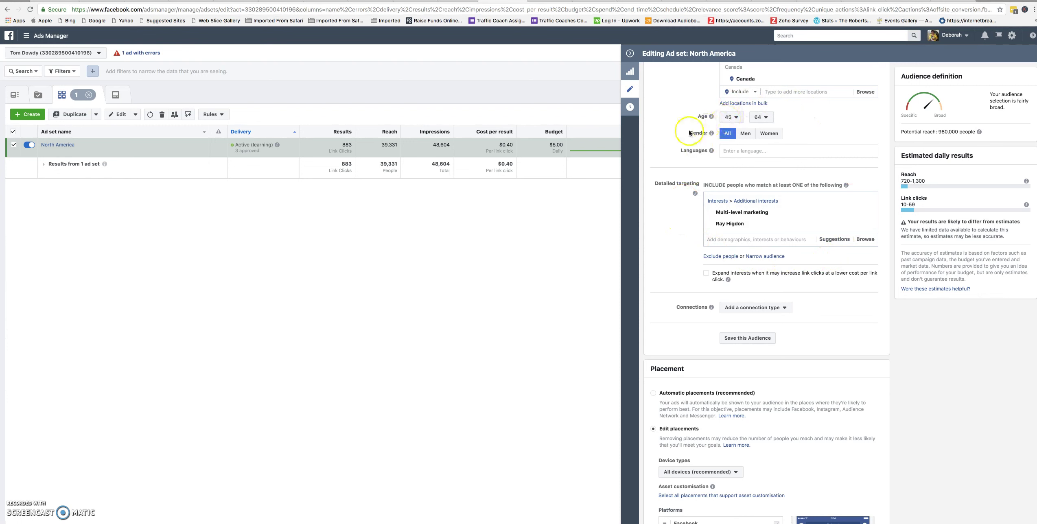
{"action": "scroll", "coordinate": [688, 134], "scroll_direction": "up", "scroll_amount": 1}
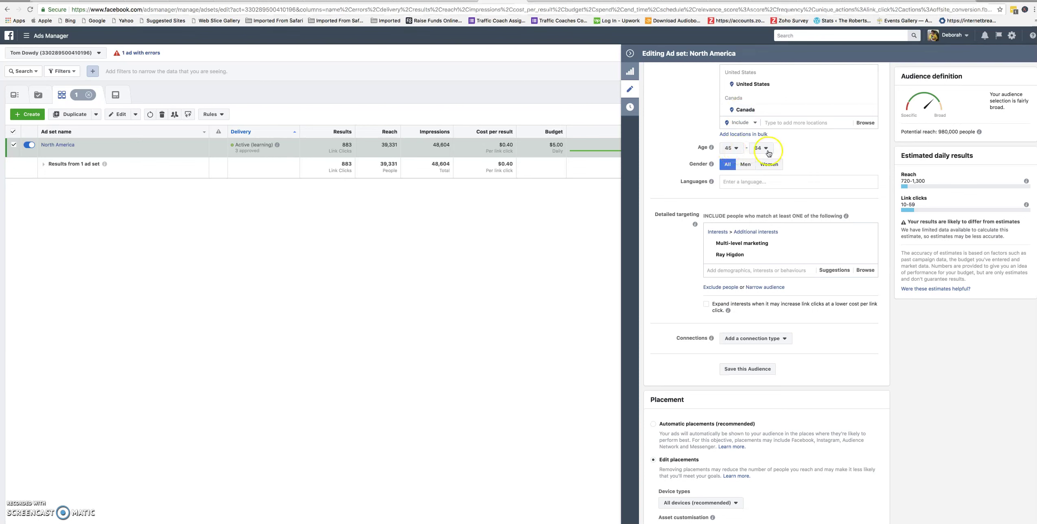
{"action": "mouse_move", "coordinate": [724, 243]}
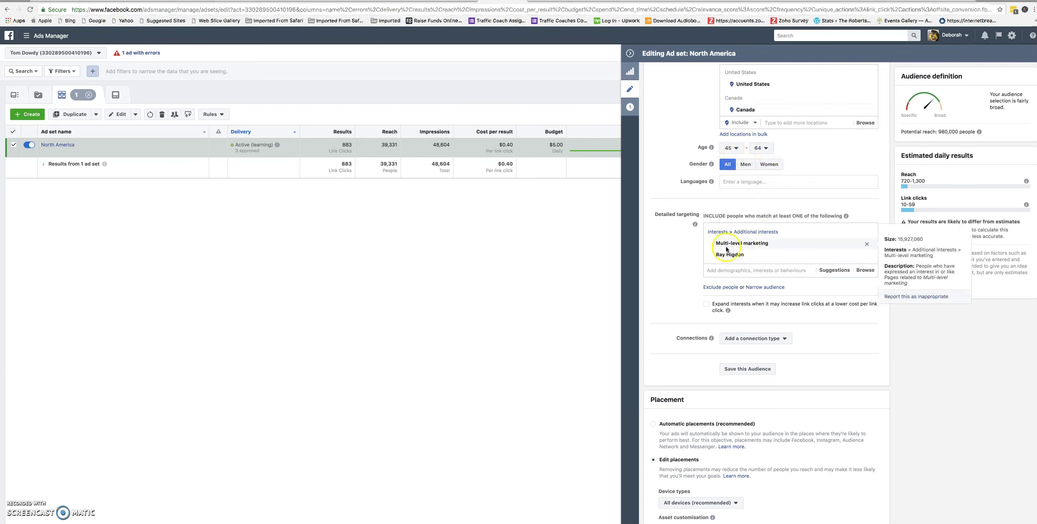
{"action": "mouse_move", "coordinate": [722, 261]}
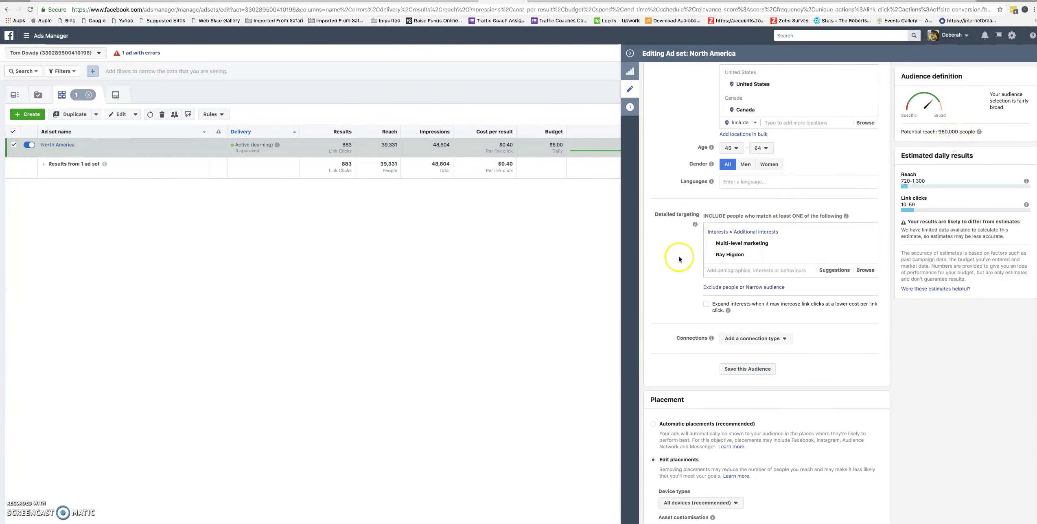
{"action": "scroll", "coordinate": [677, 256], "scroll_direction": "down", "scroll_amount": 3}
Step: Scroll through Placement to confirm only Facebook platforms remain ticked
{"action": "scroll", "coordinate": [676, 259], "scroll_direction": "down", "scroll_amount": 3}
{"action": "scroll", "coordinate": [653, 299], "scroll_direction": "down", "scroll_amount": 3}
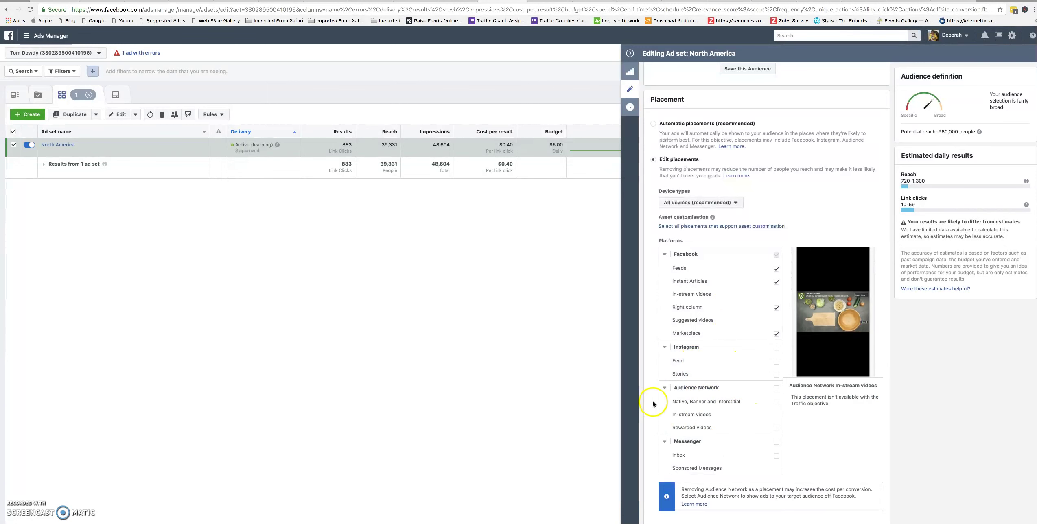
{"action": "scroll", "coordinate": [653, 403], "scroll_direction": "down", "scroll_amount": 7}
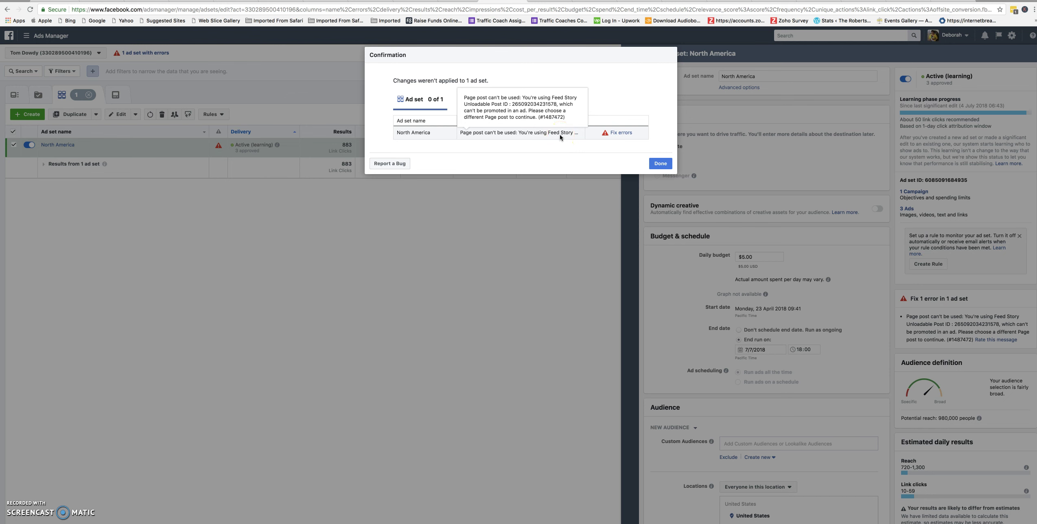
{"action": "left_click", "coordinate": [619, 132]}
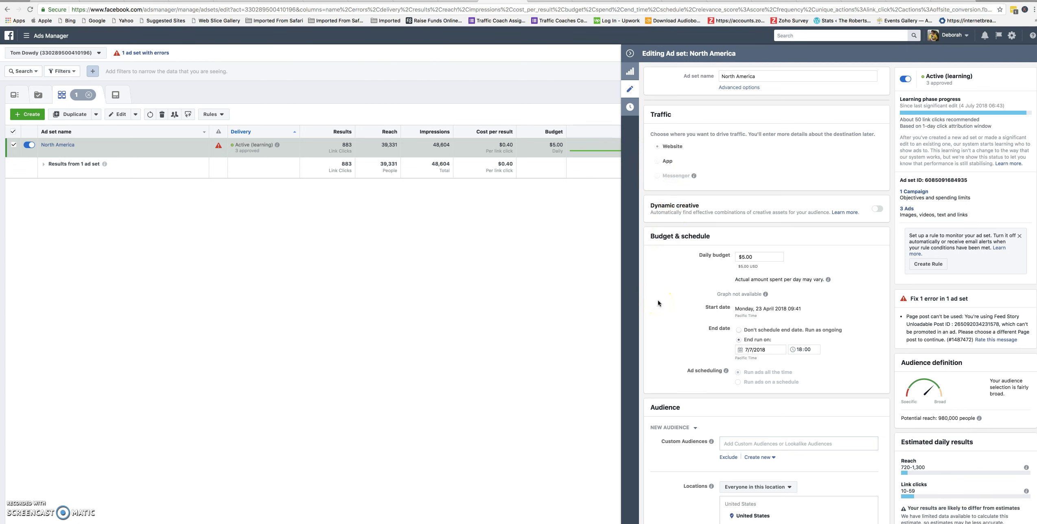
Step: Return to the top of the ad set panel and open its '3 Ads' link
{"action": "scroll", "coordinate": [657, 300], "scroll_direction": "down", "scroll_amount": 5}
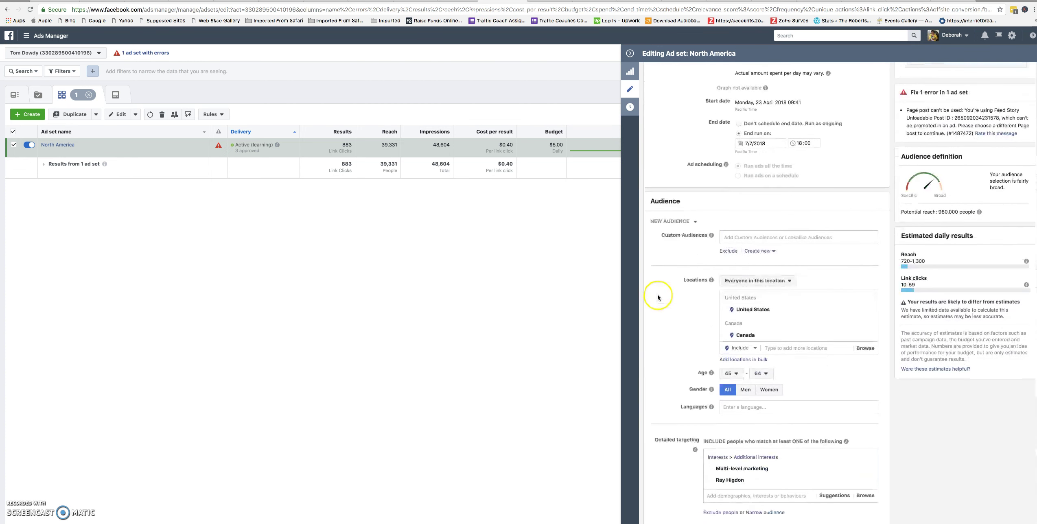
{"action": "scroll", "coordinate": [657, 298], "scroll_direction": "down", "scroll_amount": 6}
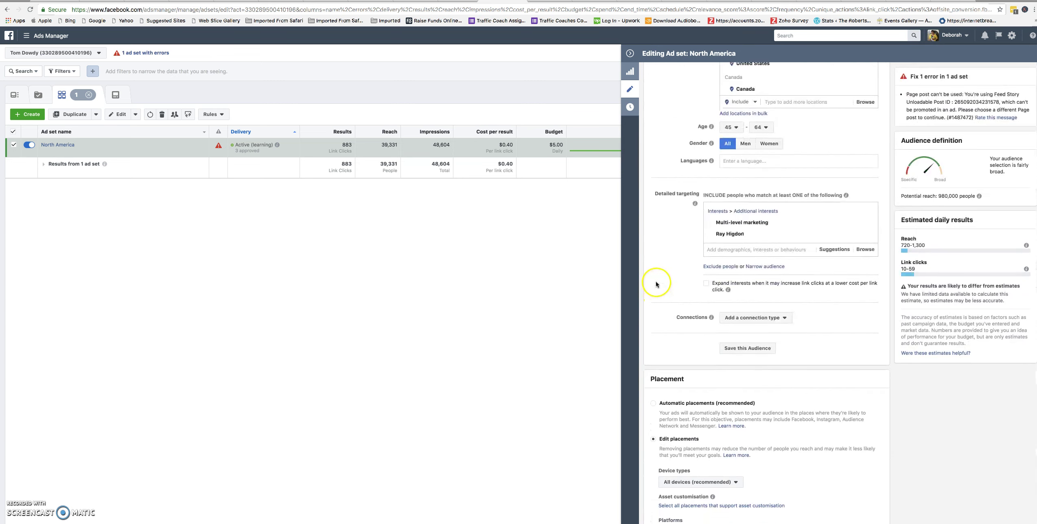
{"action": "scroll", "coordinate": [656, 281], "scroll_direction": "up", "scroll_amount": 10}
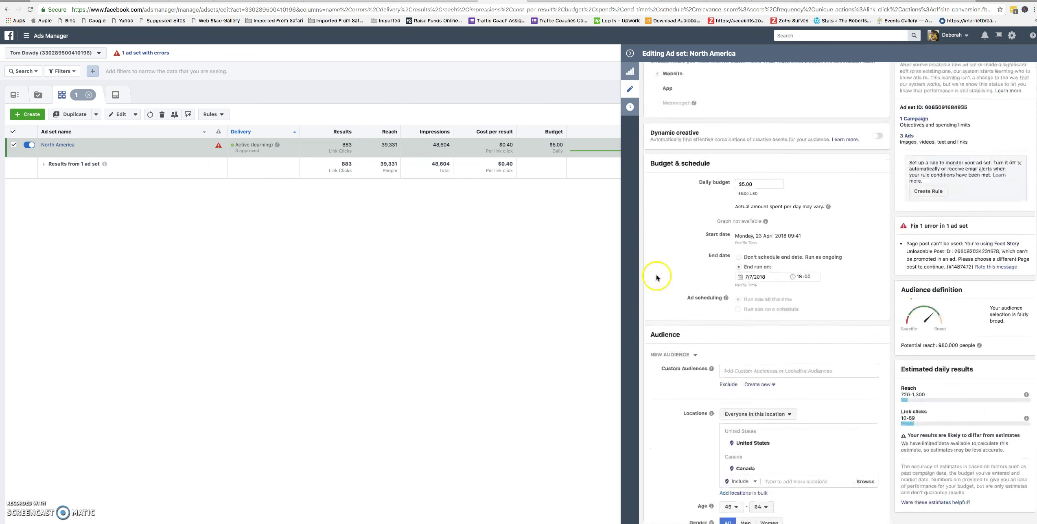
{"action": "scroll", "coordinate": [656, 278], "scroll_direction": "up", "scroll_amount": 2}
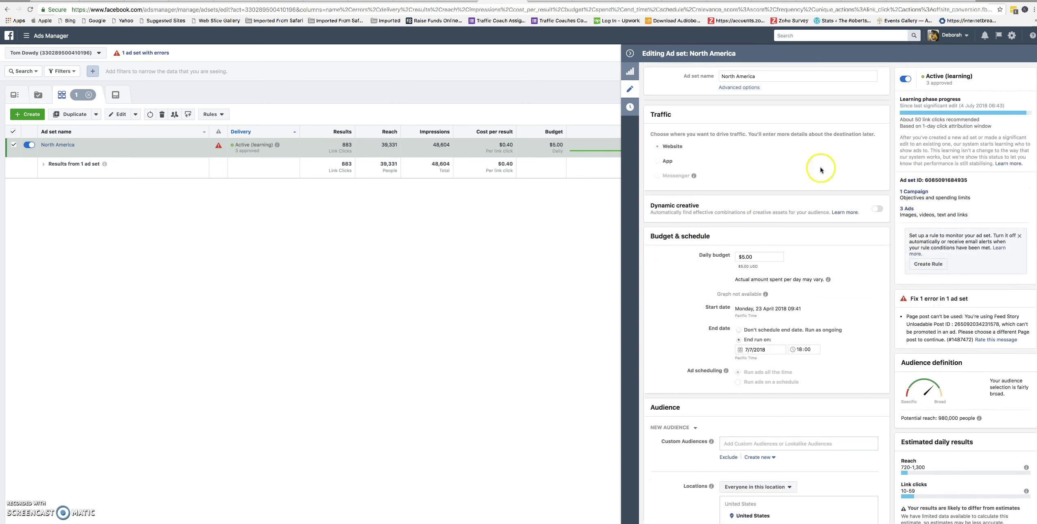
{"action": "left_click", "coordinate": [905, 209]}
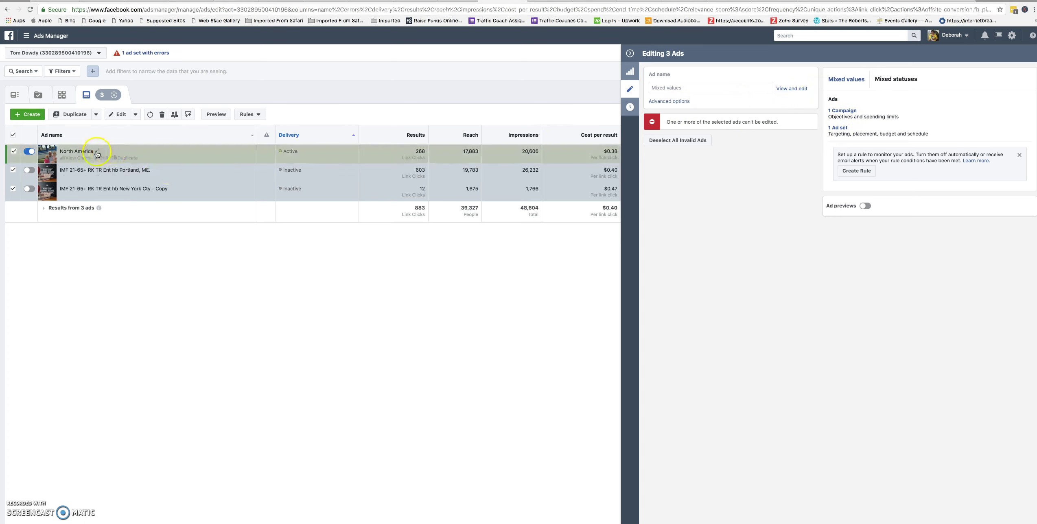
Step: Open the North America ad for editing without publishing drafts and review it
{"action": "left_click", "coordinate": [104, 158]}
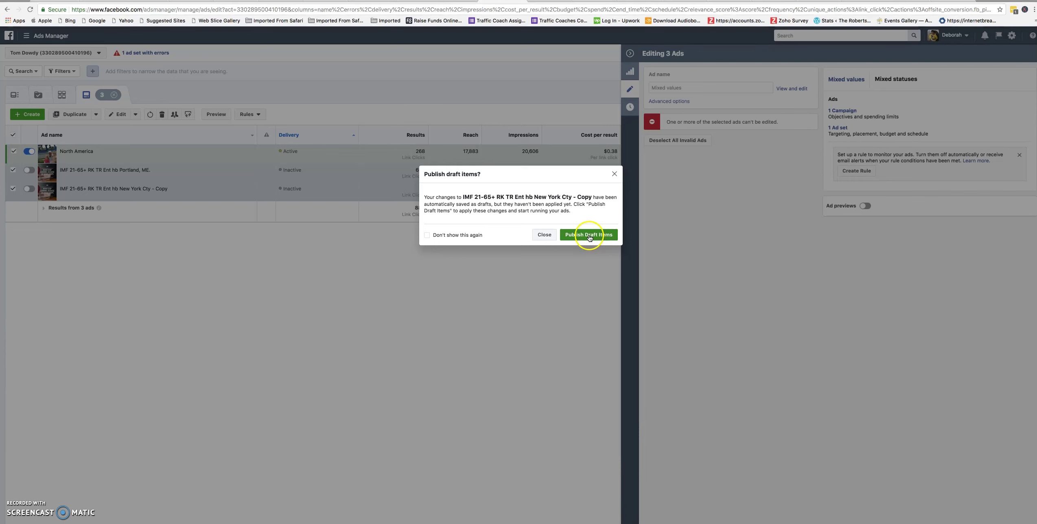
{"action": "left_click", "coordinate": [542, 235]}
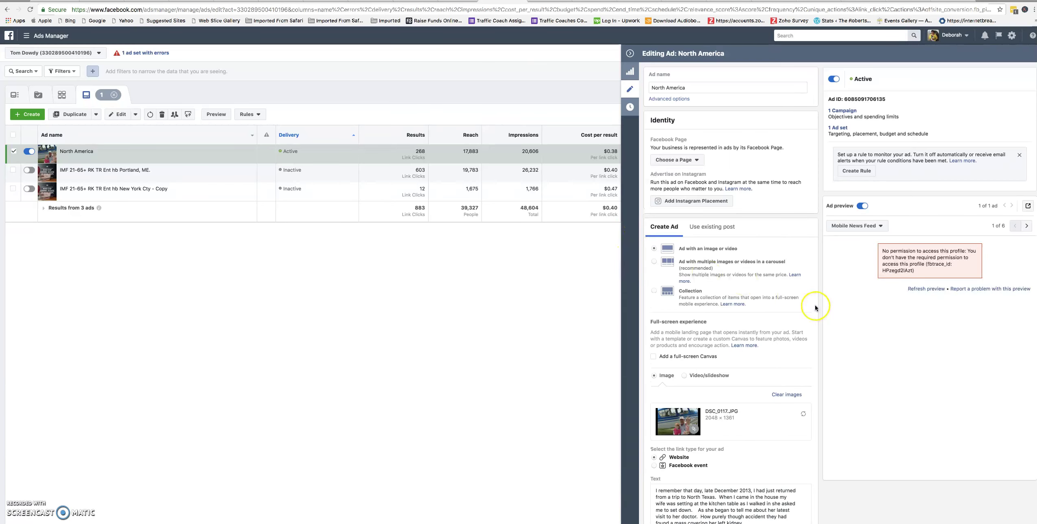
{"action": "scroll", "coordinate": [753, 342], "scroll_direction": "down", "scroll_amount": 5}
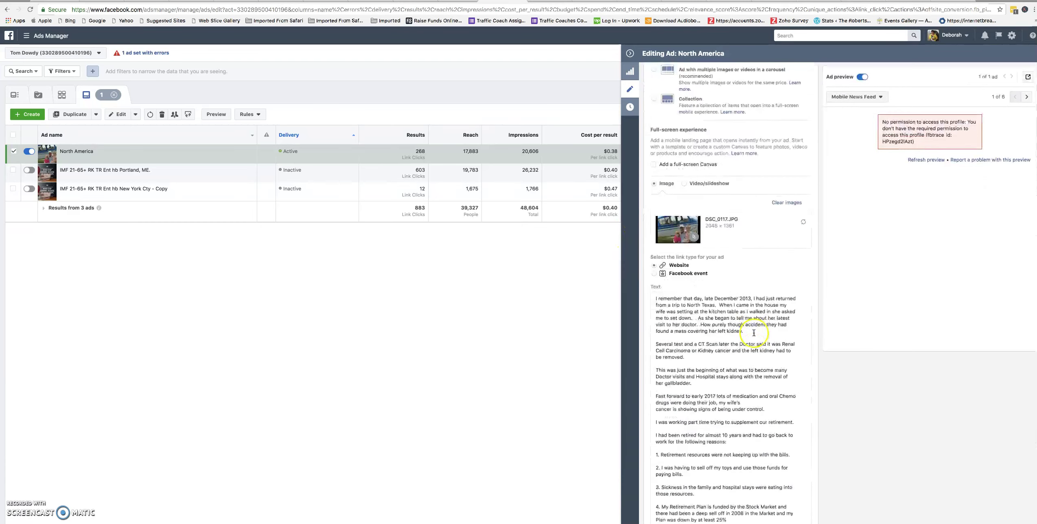
{"action": "scroll", "coordinate": [712, 297], "scroll_direction": "down", "scroll_amount": 1}
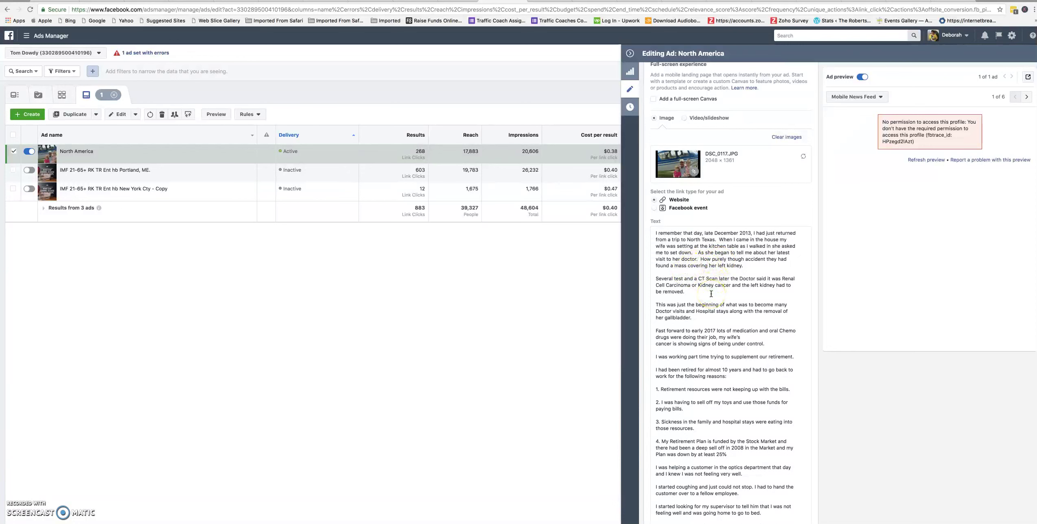
{"action": "scroll", "coordinate": [710, 294], "scroll_direction": "down", "scroll_amount": 1}
{"action": "scroll", "coordinate": [710, 294], "scroll_direction": "down", "scroll_amount": 3}
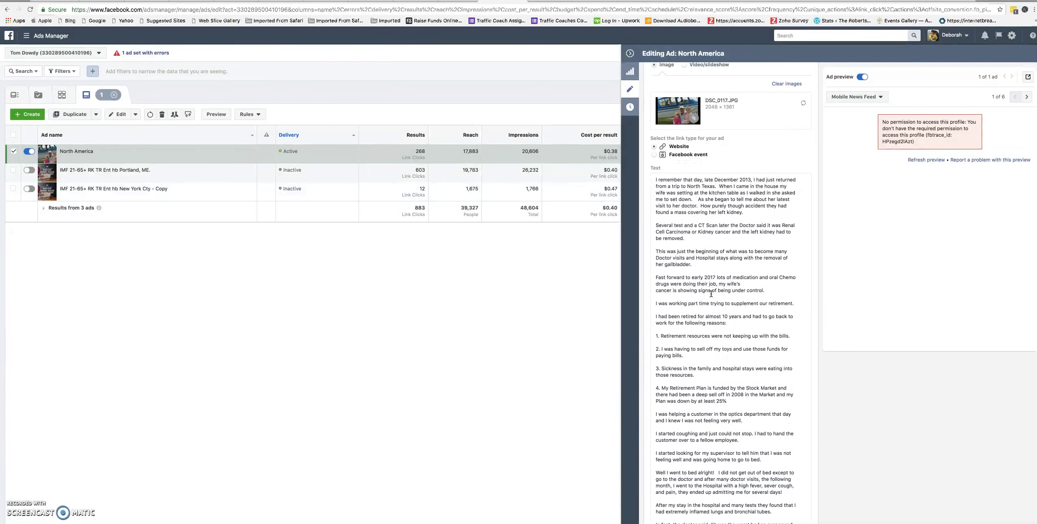
{"action": "scroll", "coordinate": [711, 293], "scroll_direction": "down", "scroll_amount": 5}
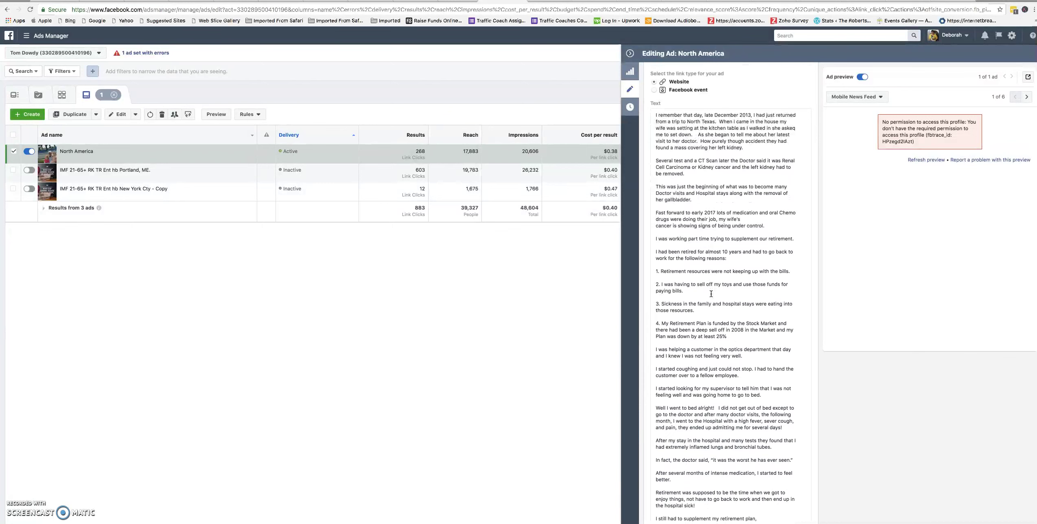
{"action": "scroll", "coordinate": [703, 280], "scroll_direction": "up", "scroll_amount": 4}
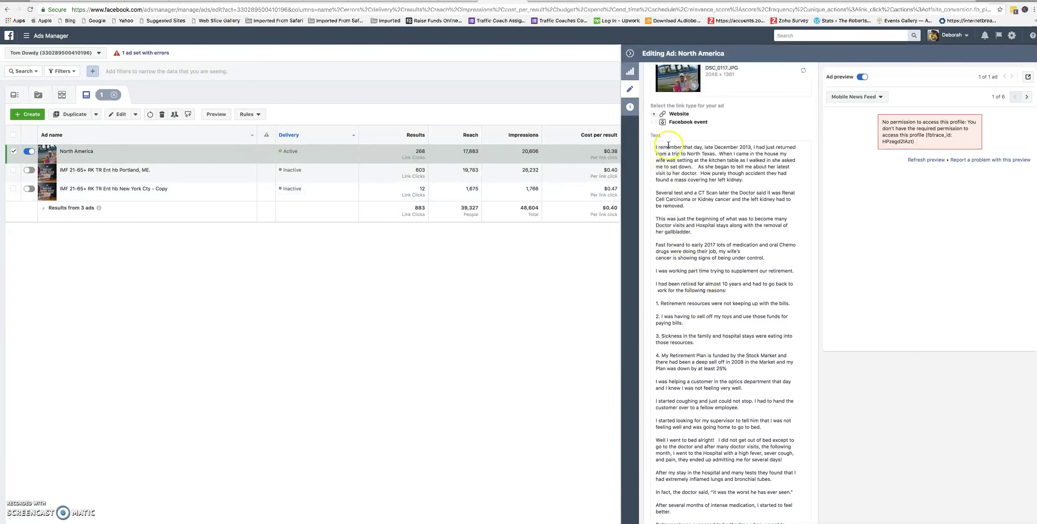
Step: Select and copy the ad's entire body text, checking it ends with the website link
{"action": "left_click", "coordinate": [654, 147]}
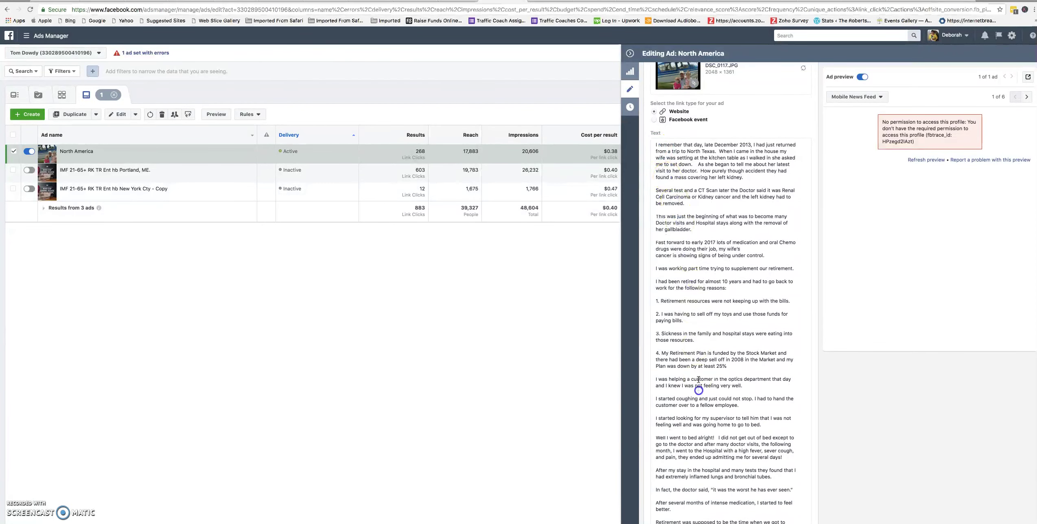
{"action": "key", "text": "super+a"}
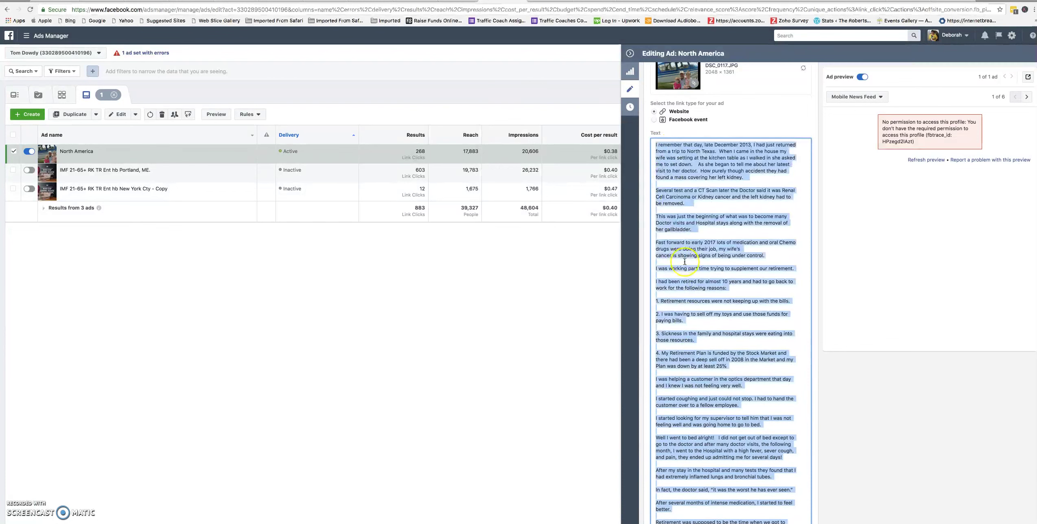
{"action": "right_click", "coordinate": [684, 249]}
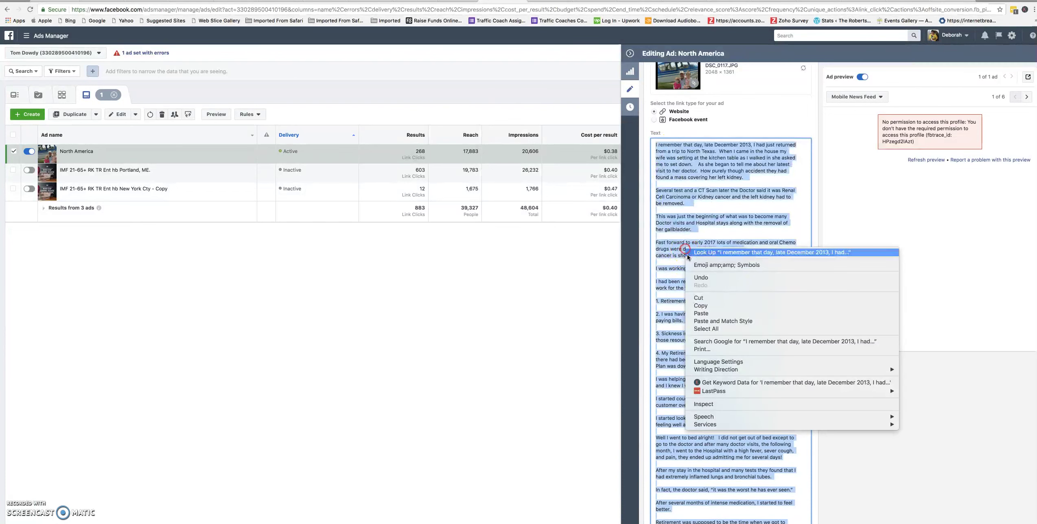
{"action": "left_click", "coordinate": [696, 306]}
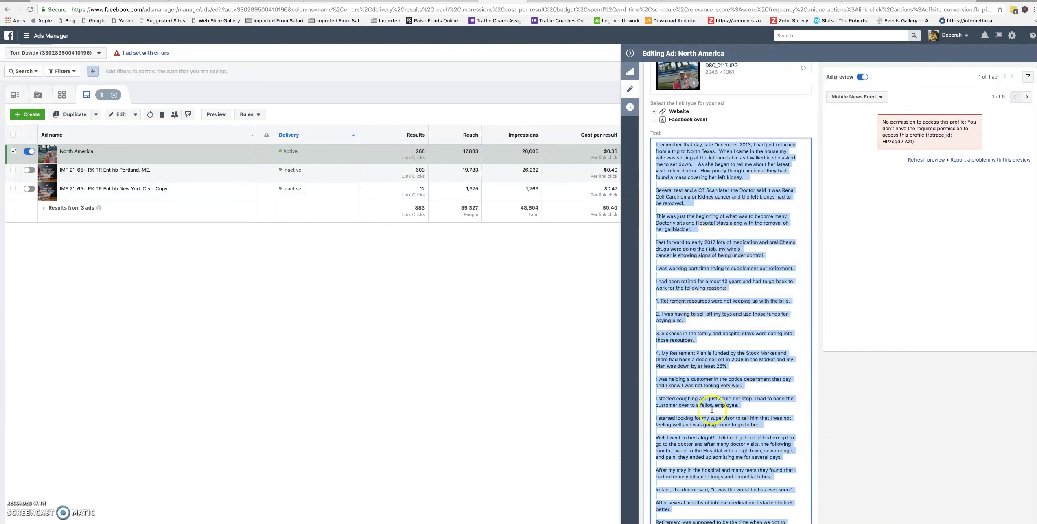
{"action": "scroll", "coordinate": [711, 410], "scroll_direction": "down", "scroll_amount": 6}
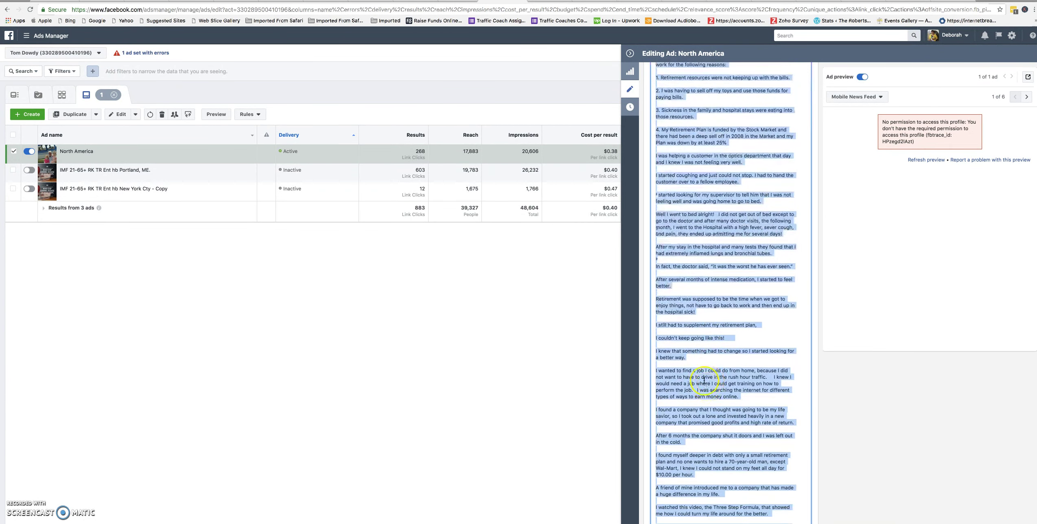
{"action": "scroll", "coordinate": [704, 380], "scroll_direction": "down", "scroll_amount": 5}
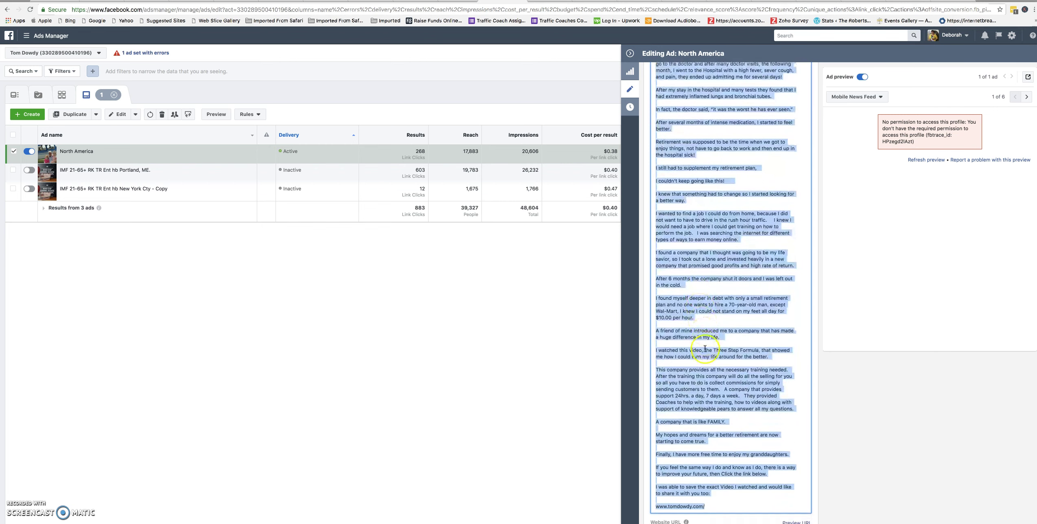
{"action": "scroll", "coordinate": [704, 349], "scroll_direction": "down", "scroll_amount": 2}
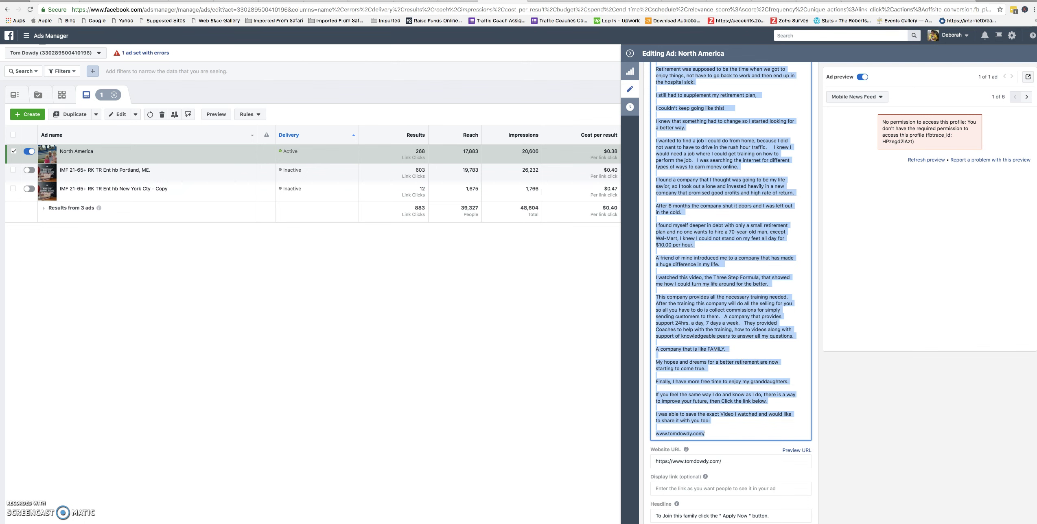
Step: Close the ad editor without publishing and return to Campaigns with EVENTS LIVE deselected
{"action": "left_click", "coordinate": [630, 53]}
{"action": "left_click", "coordinate": [548, 236]}
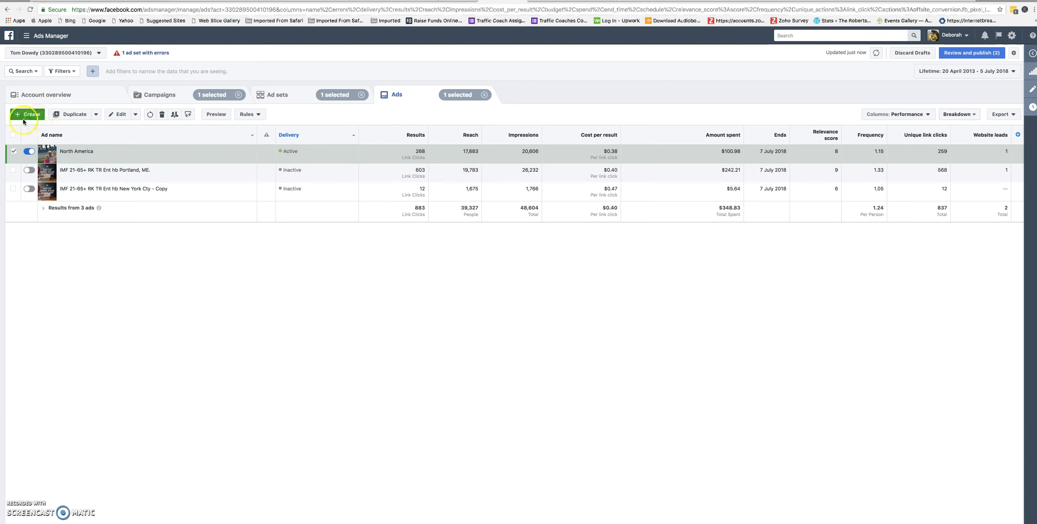
{"action": "left_click", "coordinate": [29, 116]}
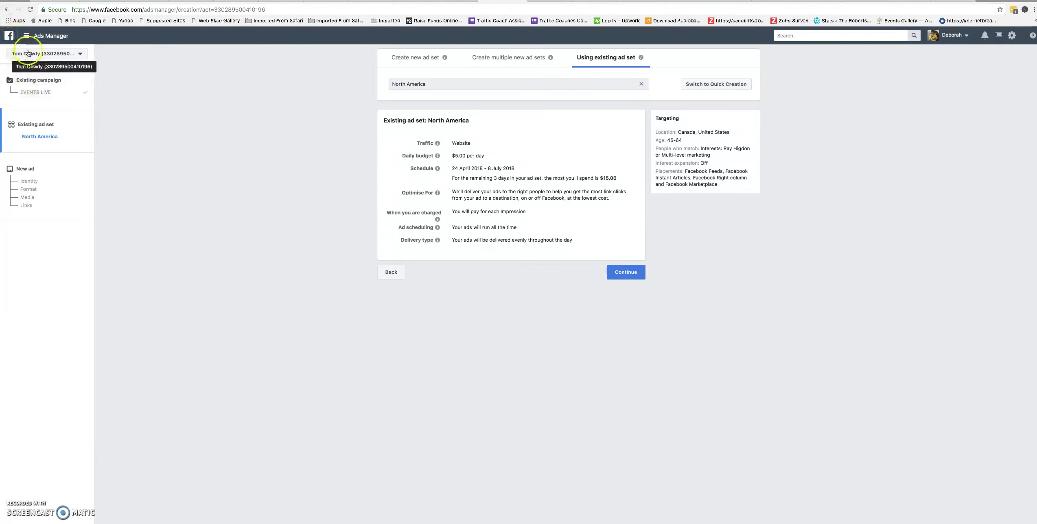
{"action": "left_click", "coordinate": [5, 10]}
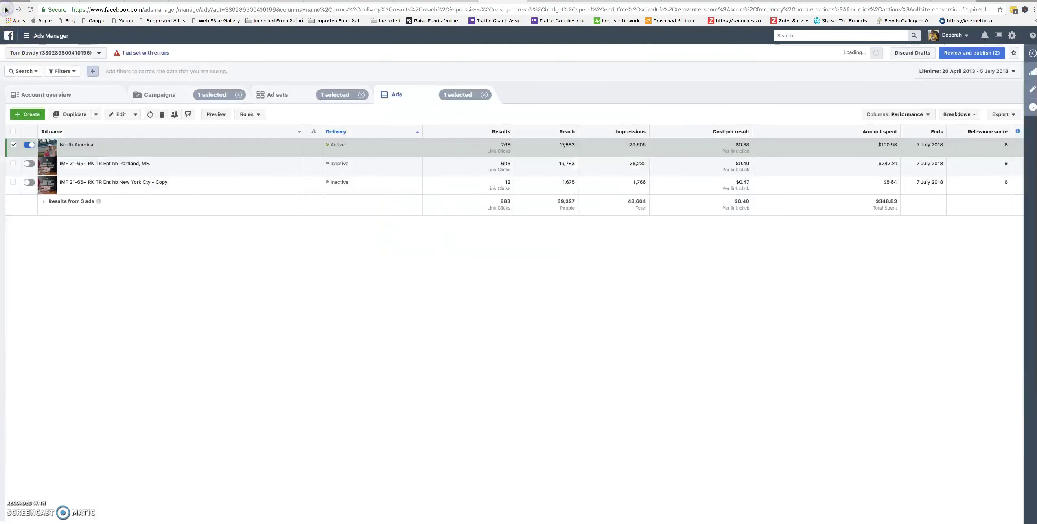
{"action": "left_click", "coordinate": [164, 96]}
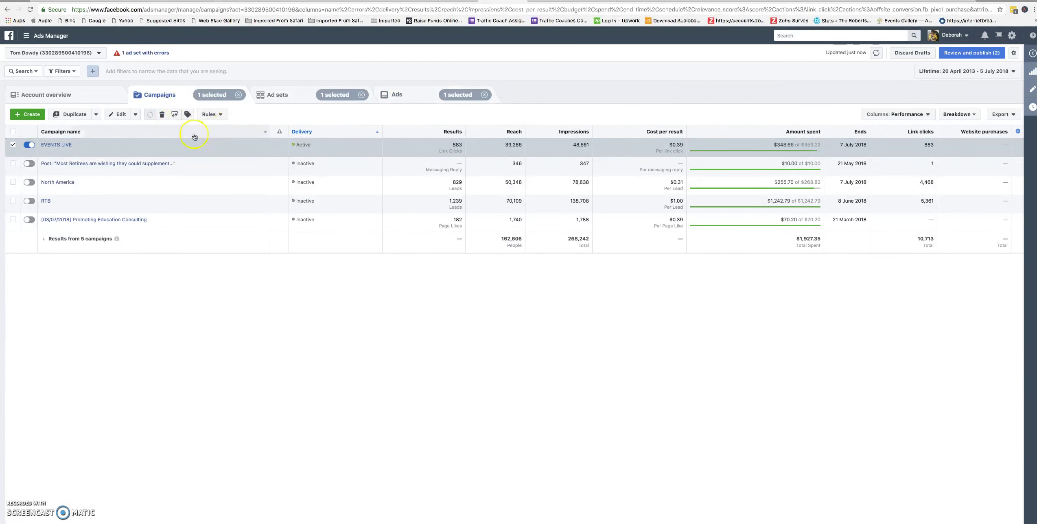
{"action": "left_click", "coordinate": [12, 145]}
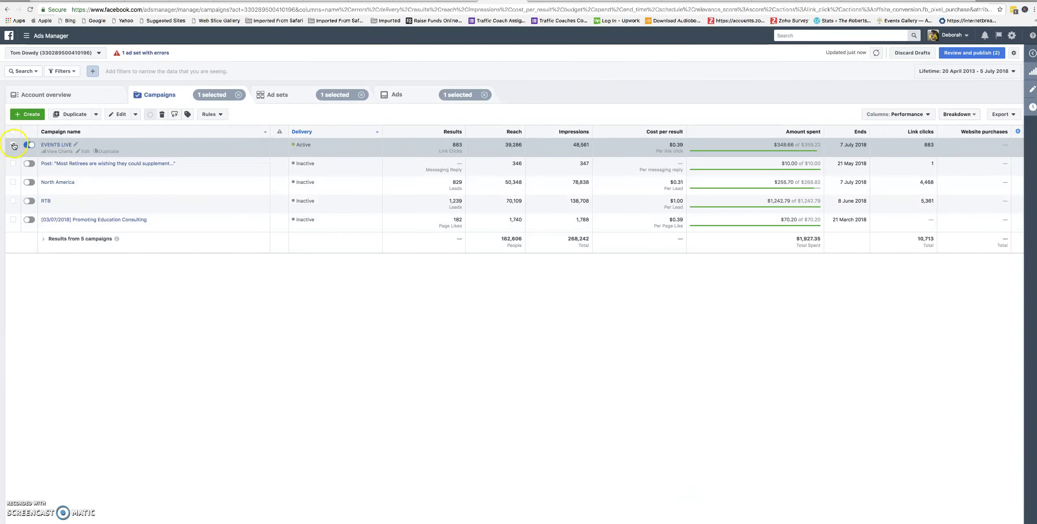
Step: Create a new campaign with the Conversions objective and continue to ad set setup
{"action": "left_click", "coordinate": [28, 115]}
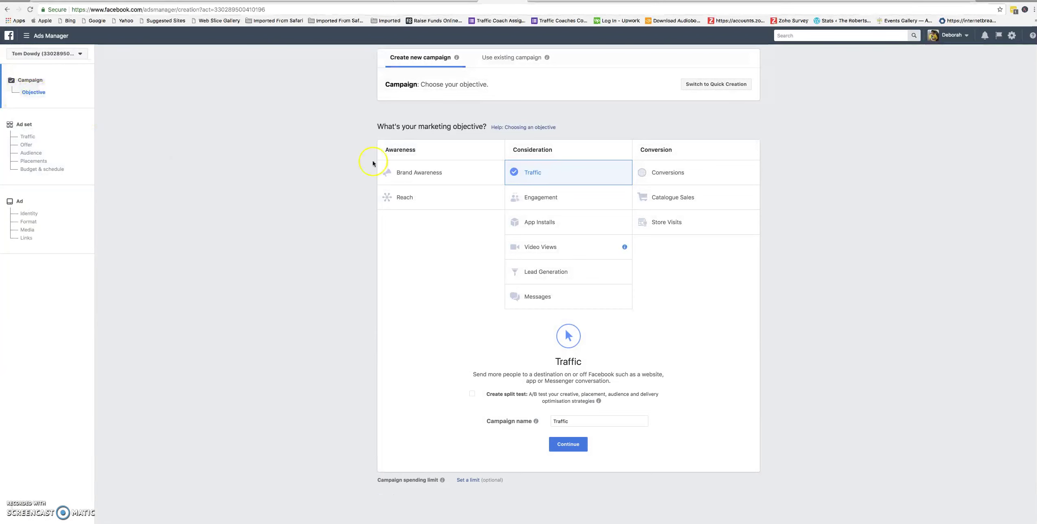
{"action": "left_click", "coordinate": [669, 174]}
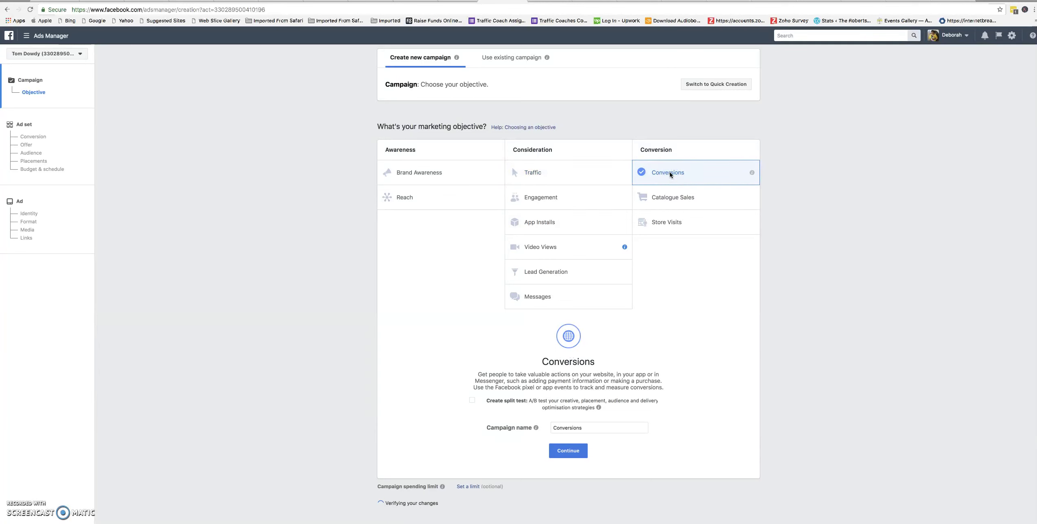
{"action": "left_click", "coordinate": [568, 451]}
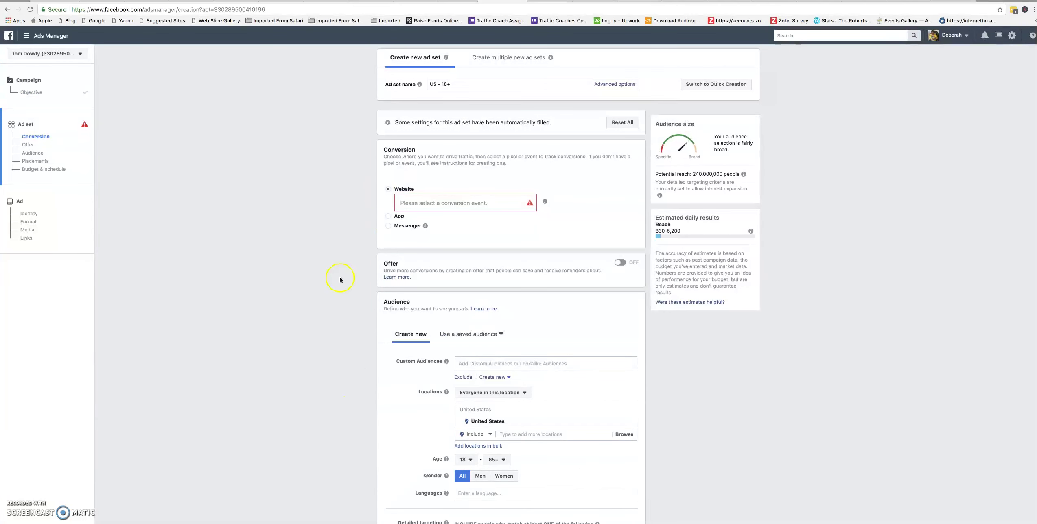
Step: Set the ad set's conversion event to Lead
{"action": "left_click", "coordinate": [400, 202]}
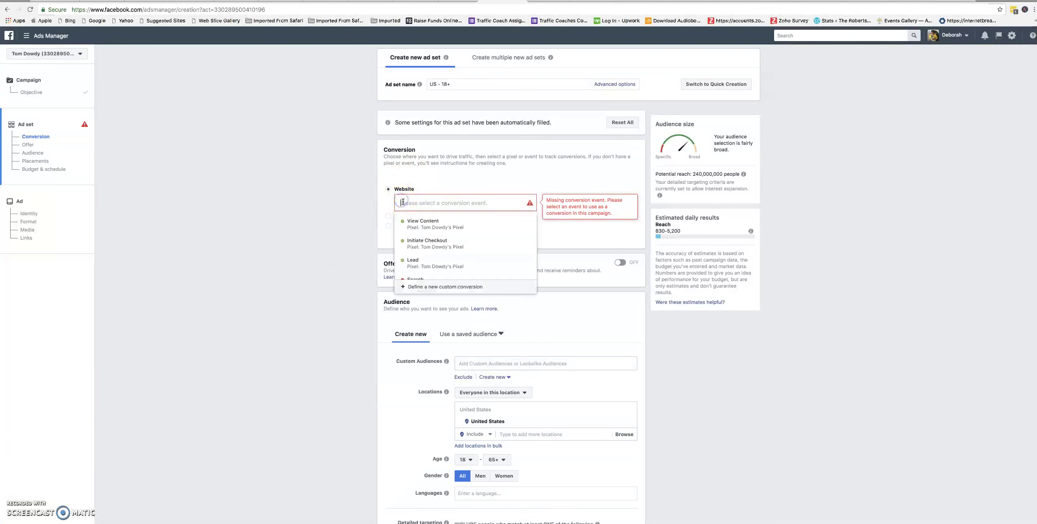
{"action": "left_click", "coordinate": [434, 265]}
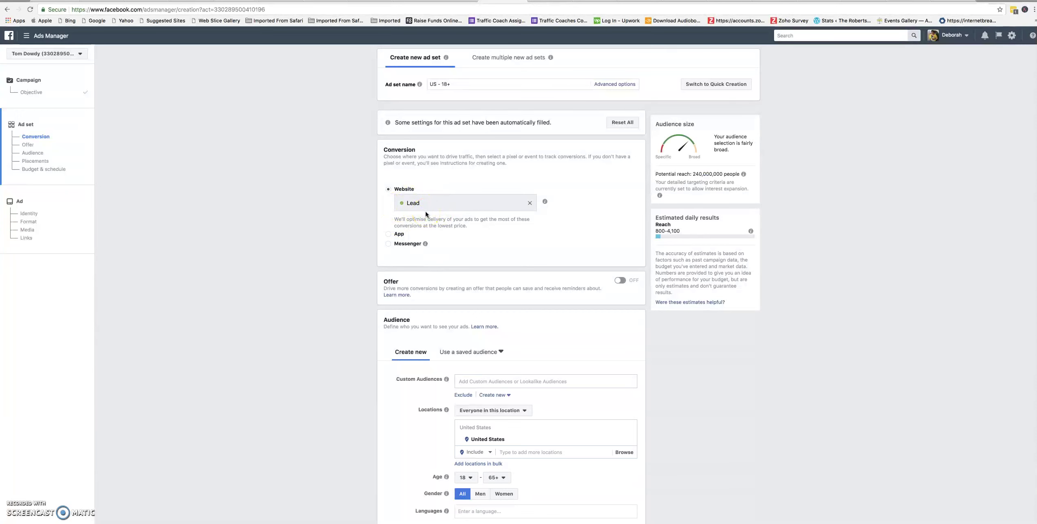
{"action": "left_click", "coordinate": [429, 197]}
{"action": "left_click", "coordinate": [529, 202]}
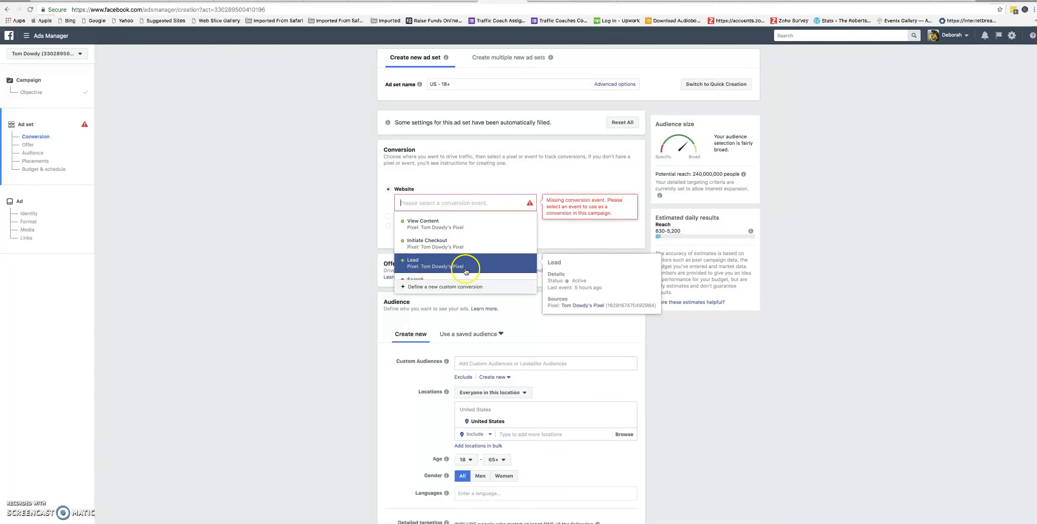
{"action": "left_click", "coordinate": [432, 263]}
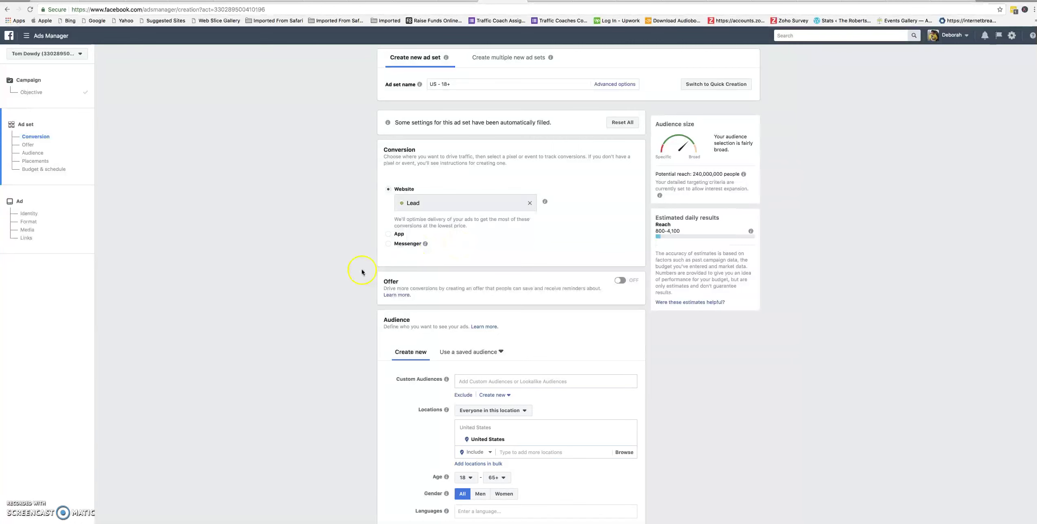
Step: Add Canada as a target location alongside the United States
{"action": "scroll", "coordinate": [345, 310], "scroll_direction": "down", "scroll_amount": 5}
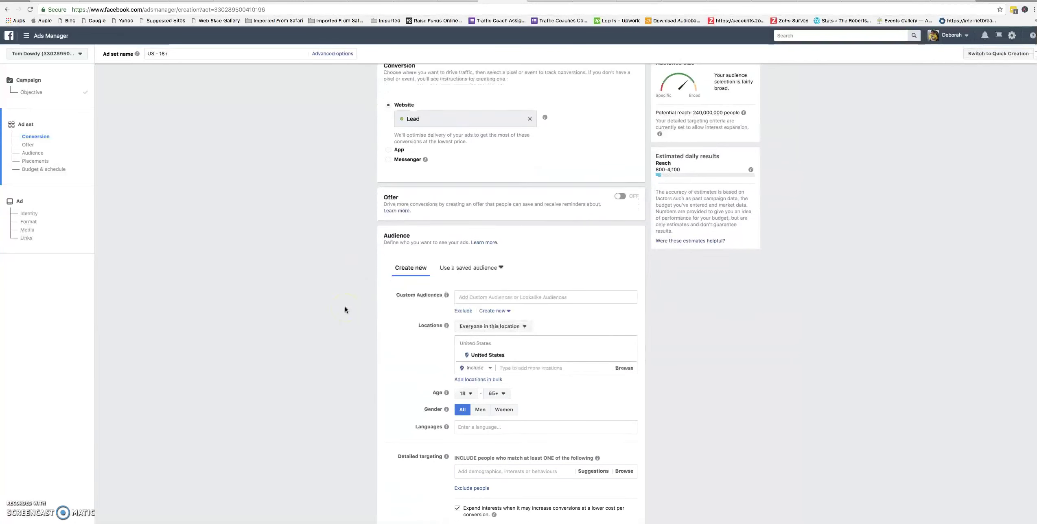
{"action": "scroll", "coordinate": [427, 287], "scroll_direction": "down", "scroll_amount": 1}
{"action": "left_click", "coordinate": [511, 265]}
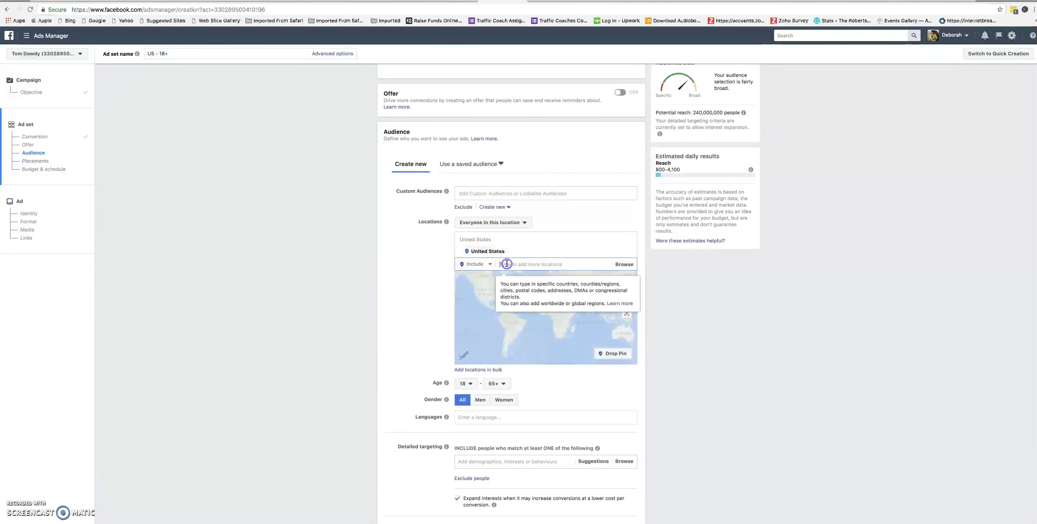
{"action": "type", "text": "canad"}
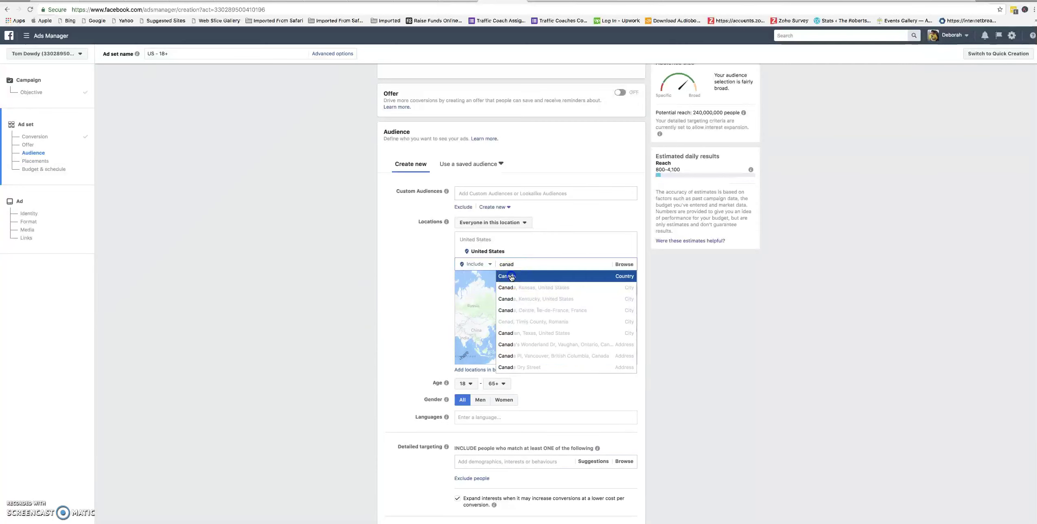
{"action": "left_click", "coordinate": [513, 277]}
Step: Set the audience age range to 45–64
{"action": "scroll", "coordinate": [409, 362], "scroll_direction": "down", "scroll_amount": 2}
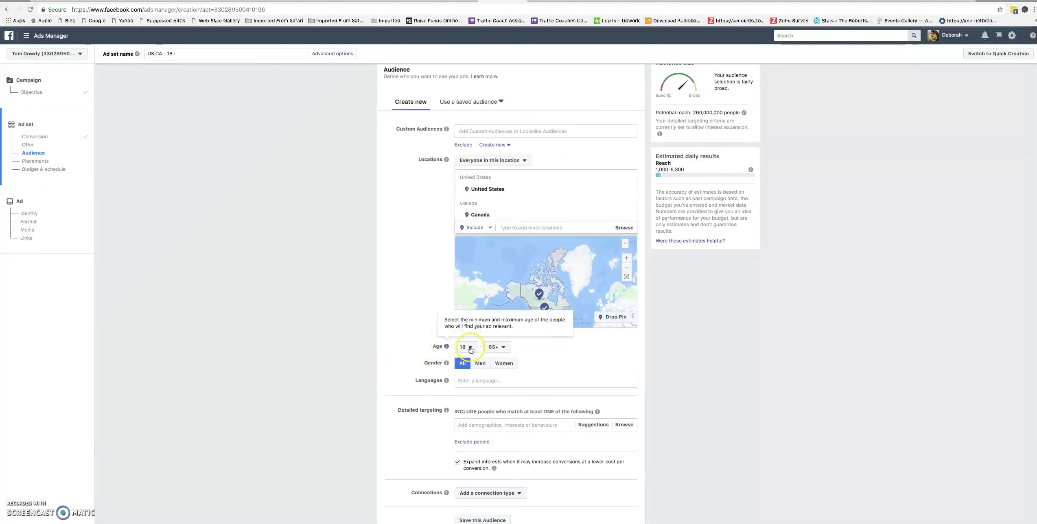
{"action": "left_click", "coordinate": [467, 347]}
{"action": "scroll", "coordinate": [472, 438], "scroll_direction": "down", "scroll_amount": 5}
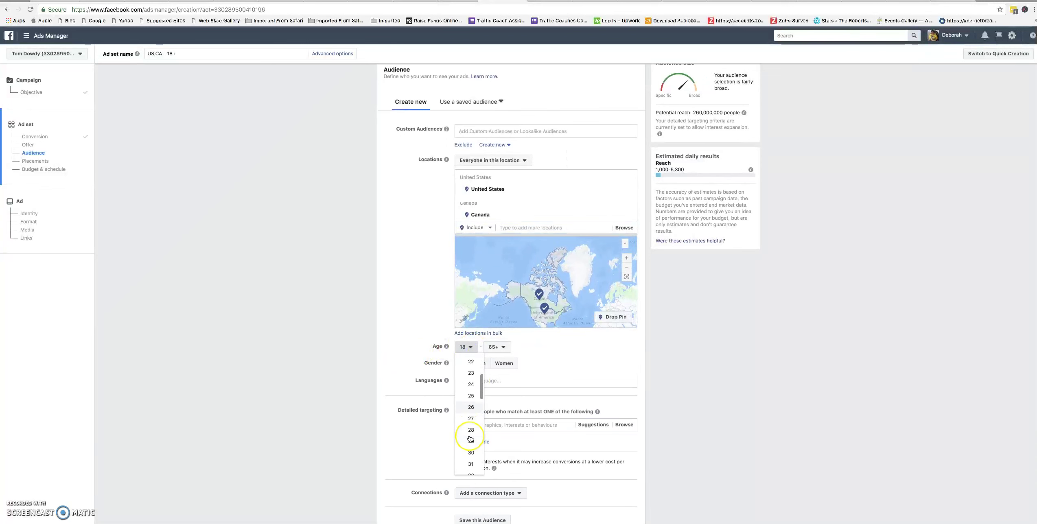
{"action": "scroll", "coordinate": [470, 438], "scroll_direction": "down", "scroll_amount": 1}
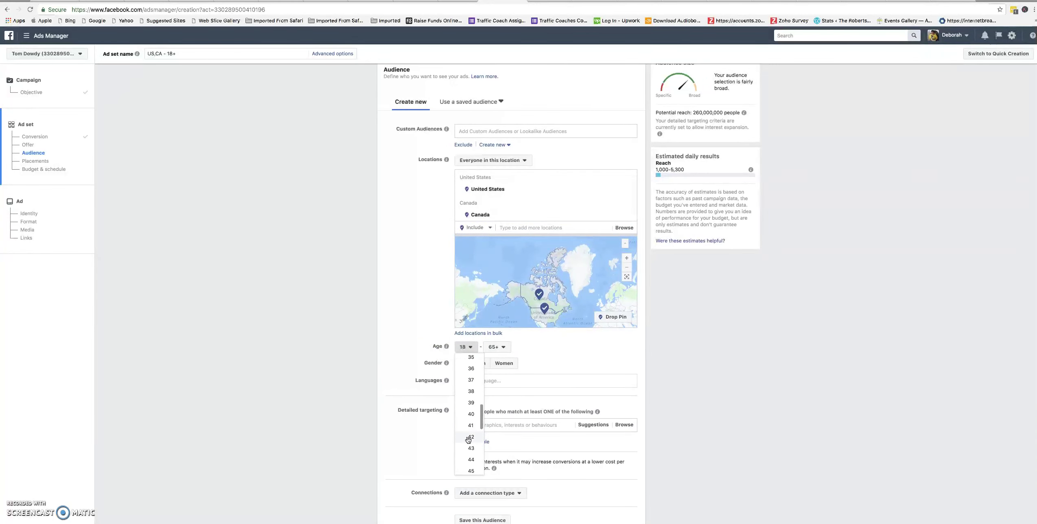
{"action": "scroll", "coordinate": [469, 444], "scroll_direction": "down", "scroll_amount": 3}
{"action": "left_click", "coordinate": [472, 384]}
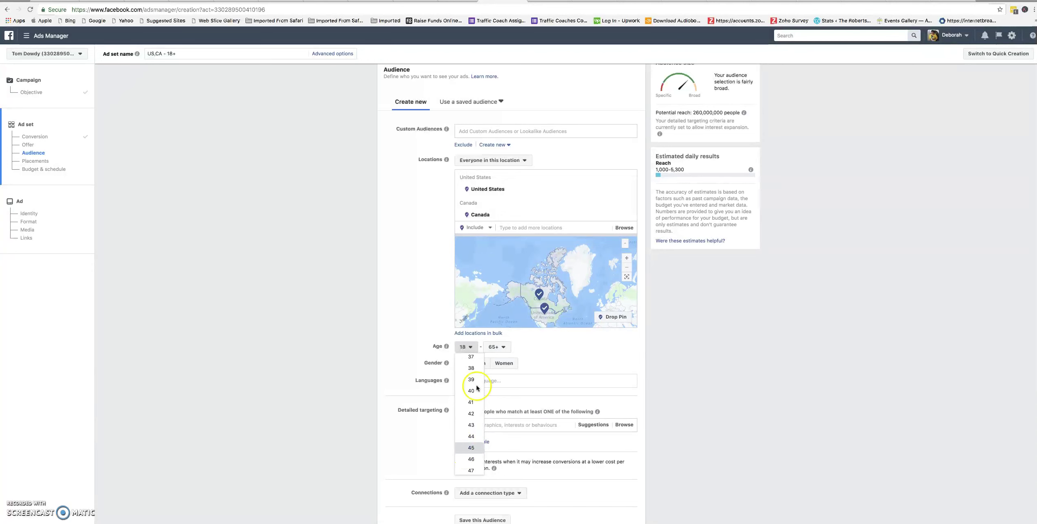
{"action": "left_click", "coordinate": [503, 348]}
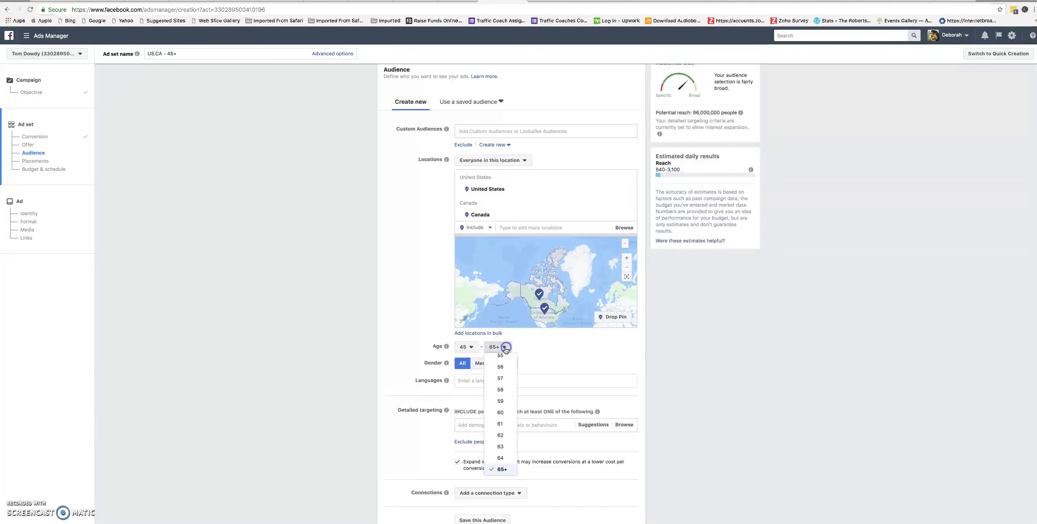
{"action": "left_click", "coordinate": [499, 457]}
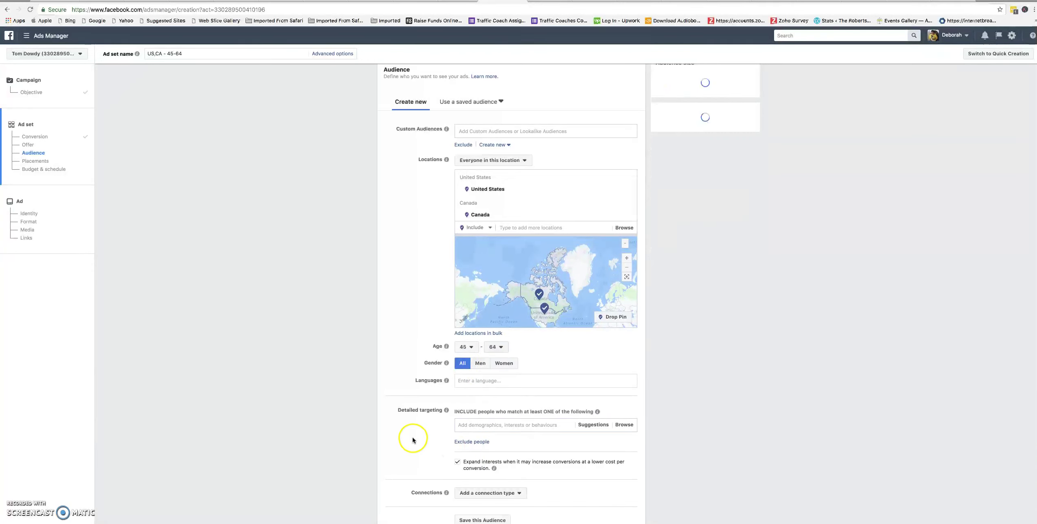
Step: Turn off interest expansion and target Multi-level marketing and Ray Higdon interests
{"action": "left_click", "coordinate": [457, 463]}
{"action": "scroll", "coordinate": [448, 435], "scroll_direction": "down", "scroll_amount": 2}
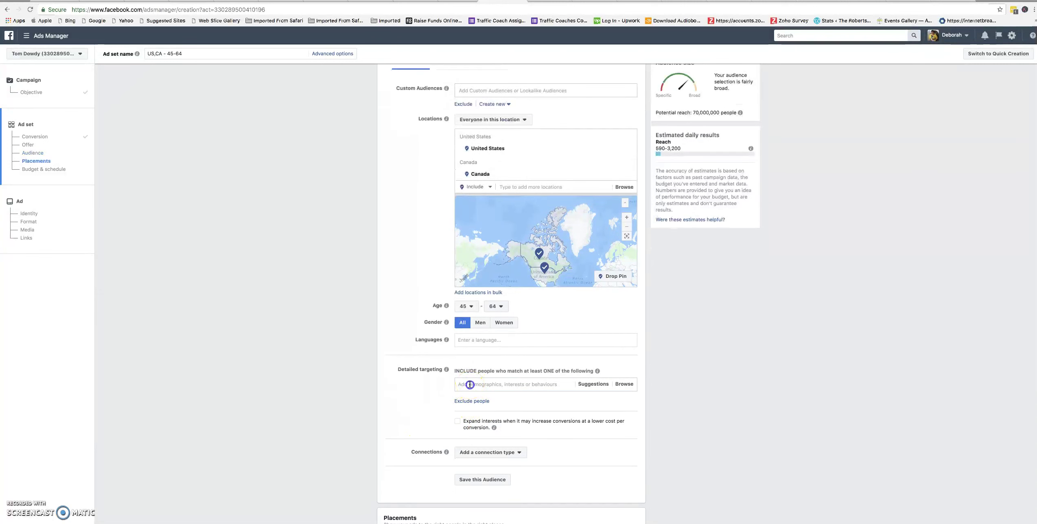
{"action": "left_click", "coordinate": [469, 385]}
{"action": "type", "text": "multi-level"}
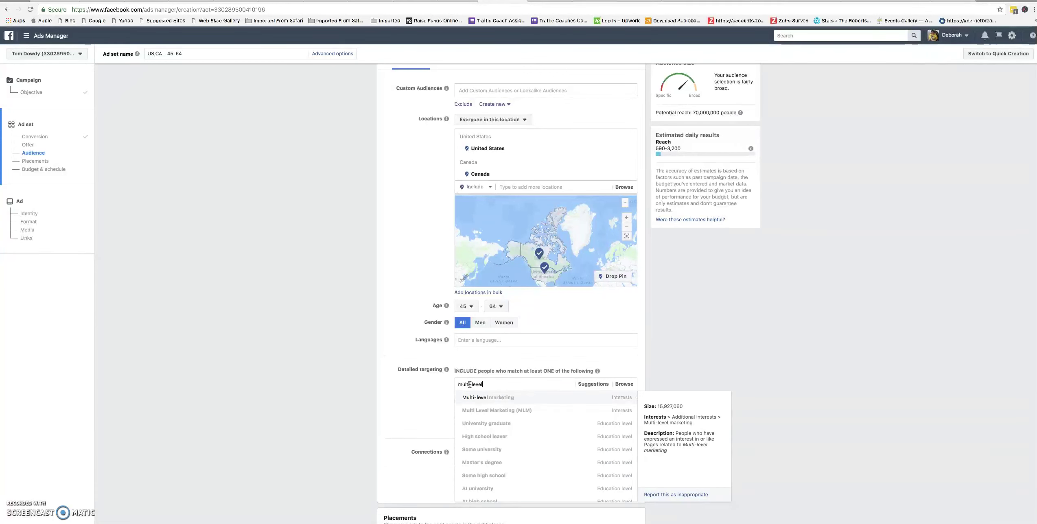
{"action": "left_click", "coordinate": [484, 399]}
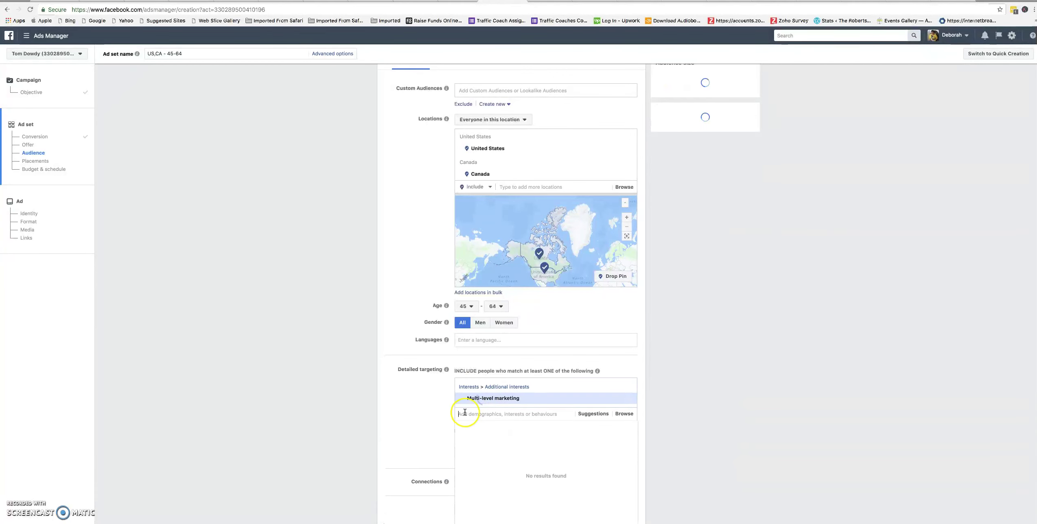
{"action": "type", "text": "ray higdon"}
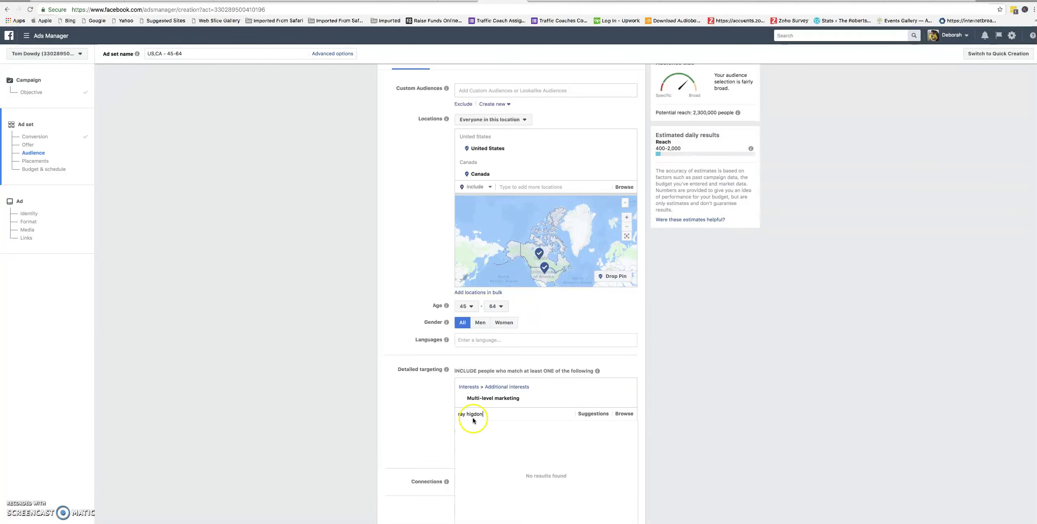
{"action": "left_click", "coordinate": [490, 428]}
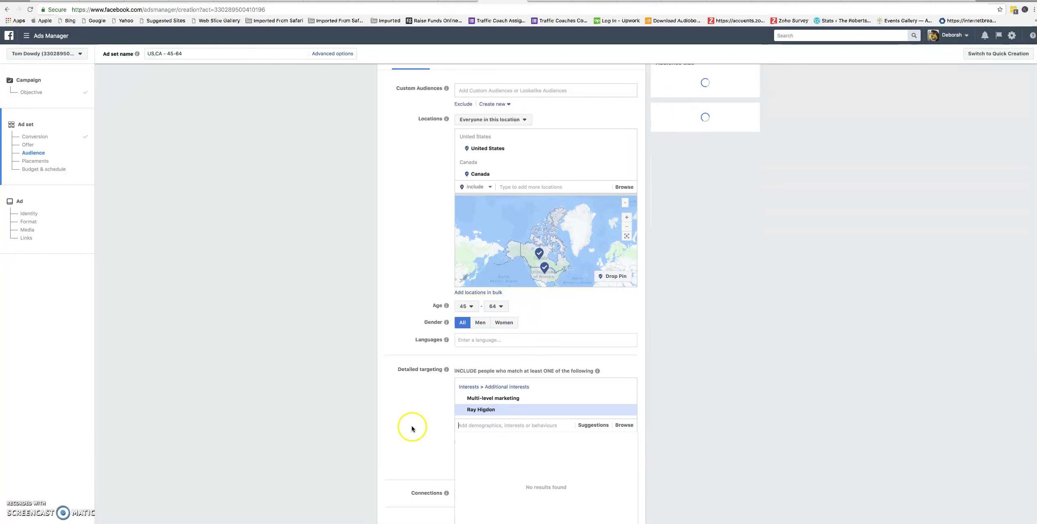
Step: Switch to manual placements and untick Instagram, Audience Network and Messenger, keeping Facebook only
{"action": "scroll", "coordinate": [410, 423], "scroll_direction": "down", "scroll_amount": 2}
{"action": "scroll", "coordinate": [410, 404], "scroll_direction": "down", "scroll_amount": 3}
{"action": "left_click", "coordinate": [389, 442]}
{"action": "scroll", "coordinate": [470, 436], "scroll_direction": "down", "scroll_amount": 3}
{"action": "scroll", "coordinate": [407, 455], "scroll_direction": "down", "scroll_amount": 4}
{"action": "left_click", "coordinate": [531, 383]}
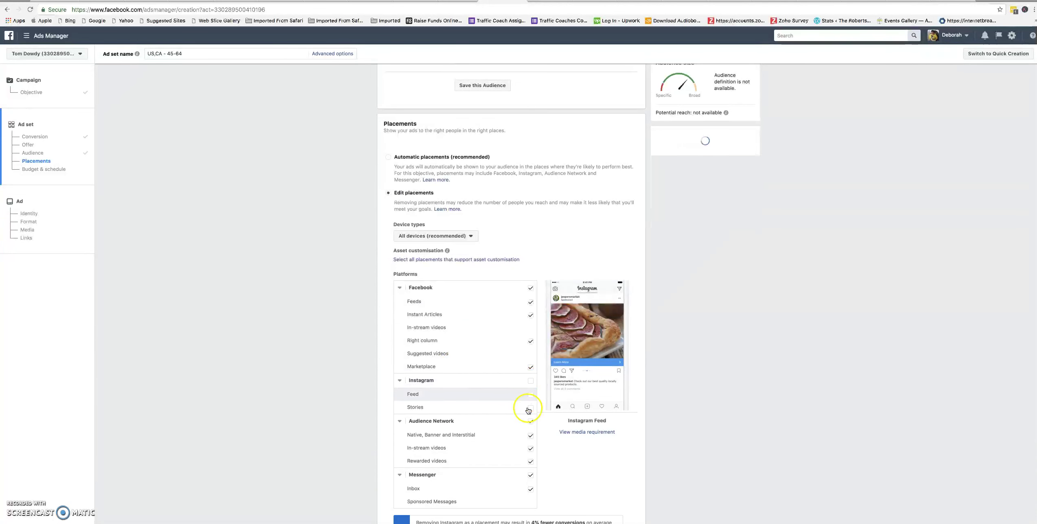
{"action": "left_click", "coordinate": [530, 422]}
{"action": "left_click", "coordinate": [530, 475]}
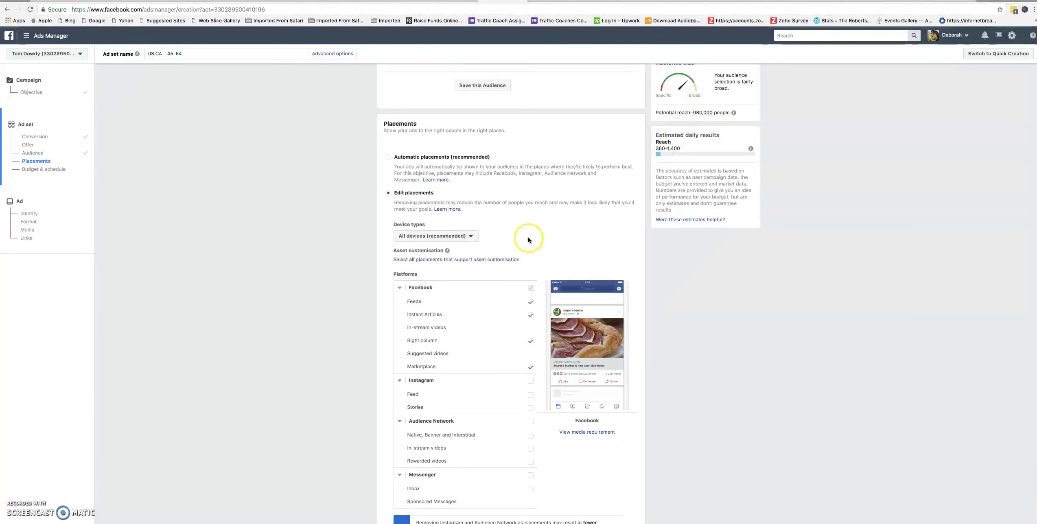
{"action": "scroll", "coordinate": [310, 274], "scroll_direction": "up", "scroll_amount": 10}
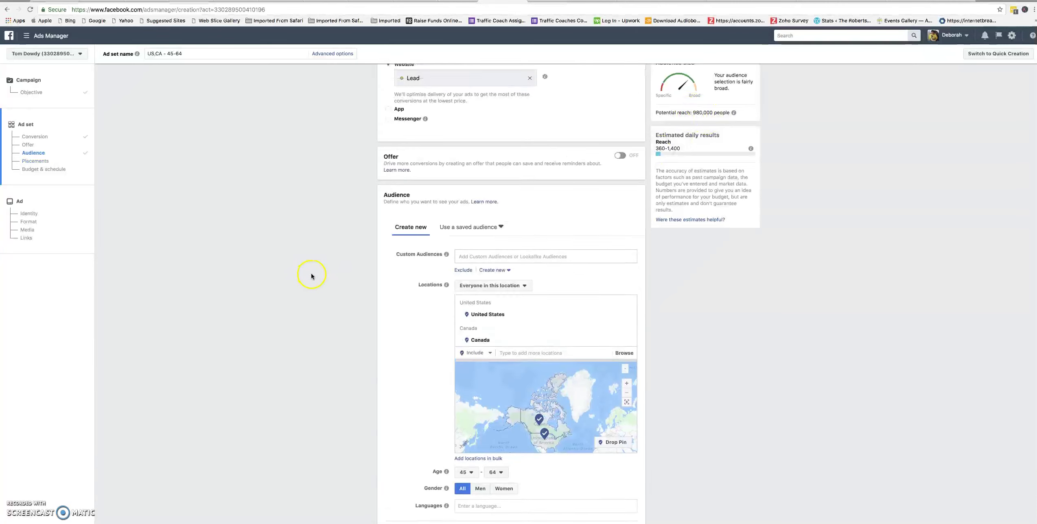
{"action": "scroll", "coordinate": [312, 276], "scroll_direction": "up", "scroll_amount": 3}
{"action": "left_click", "coordinate": [474, 83]}
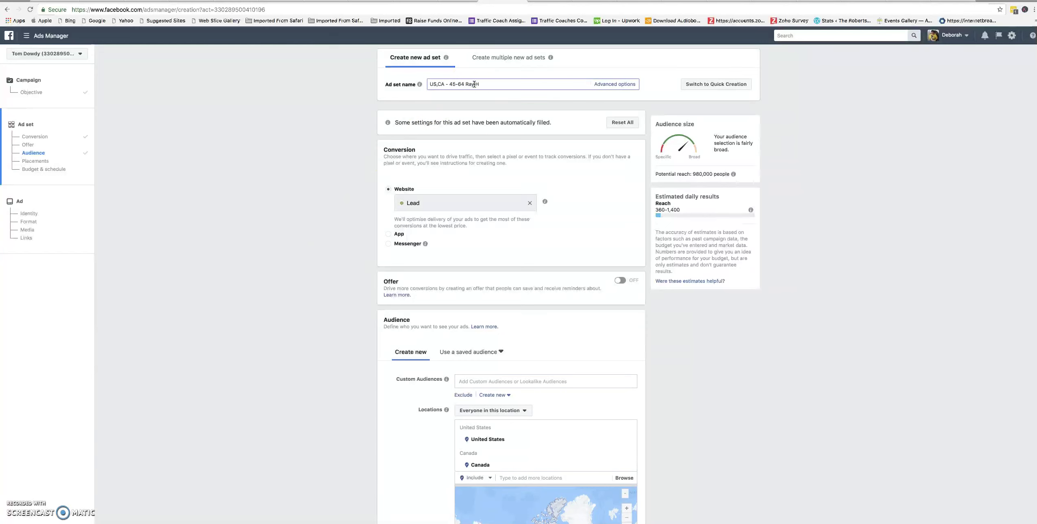
{"action": "type", "text": "Ray H"}
{"action": "left_click", "coordinate": [401, 243]}
Step: Set the schedule start date to 31 July 2018
{"action": "scroll", "coordinate": [349, 290], "scroll_direction": "down", "scroll_amount": 20}
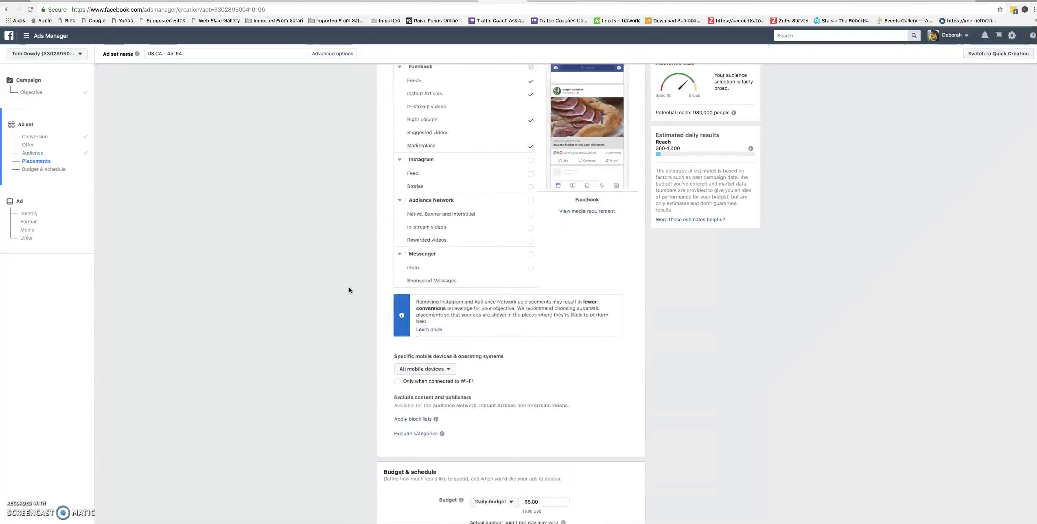
{"action": "scroll", "coordinate": [349, 290], "scroll_direction": "down", "scroll_amount": 6}
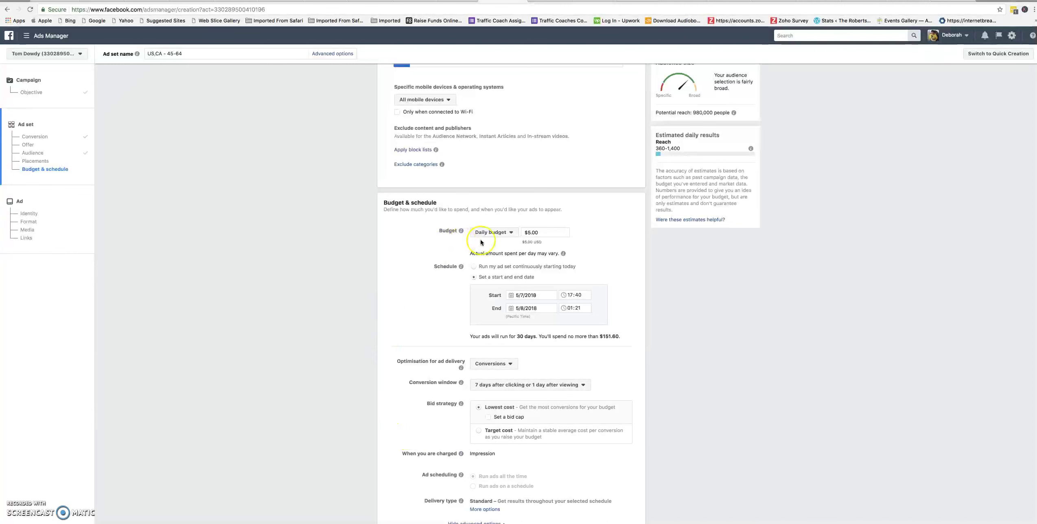
{"action": "left_click", "coordinate": [529, 295]}
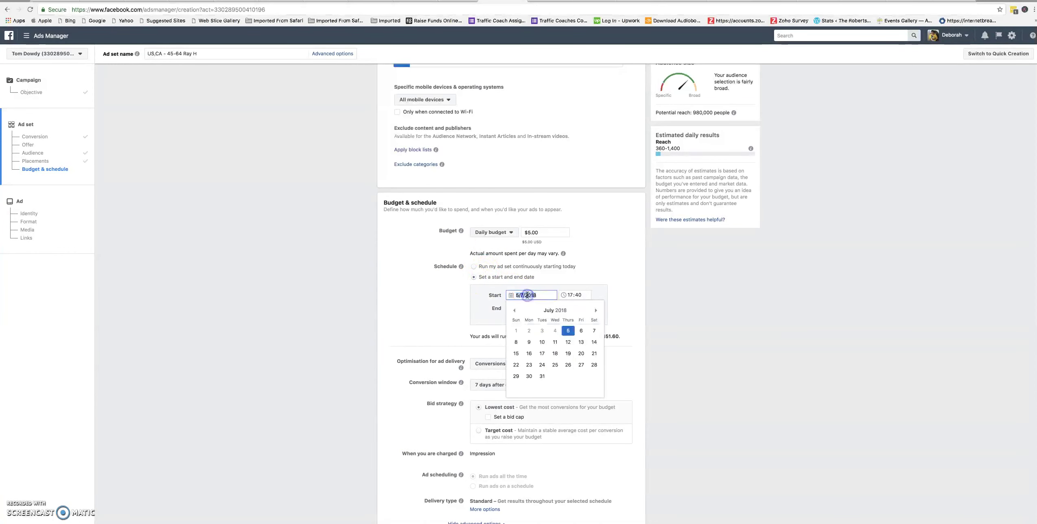
{"action": "left_click", "coordinate": [541, 378]}
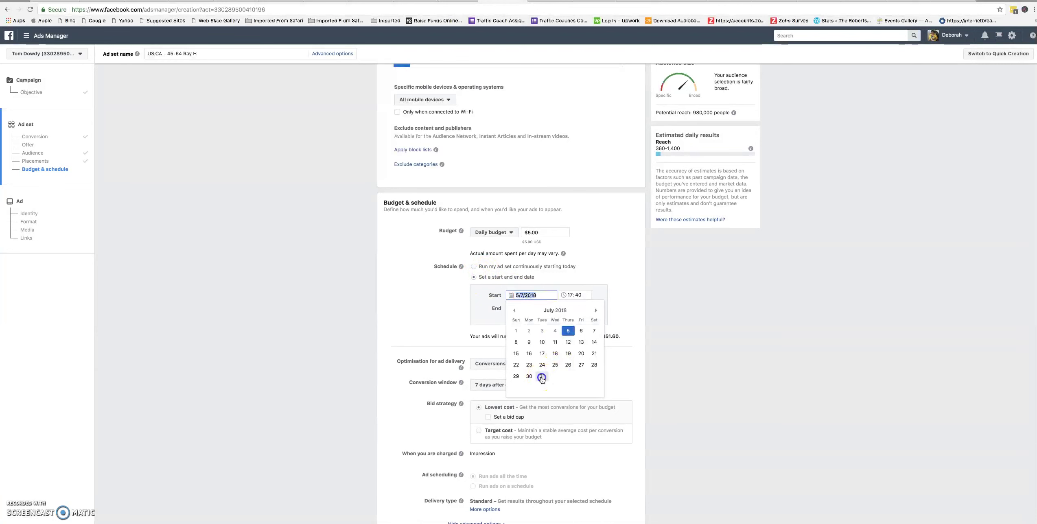
{"action": "left_click", "coordinate": [440, 327]}
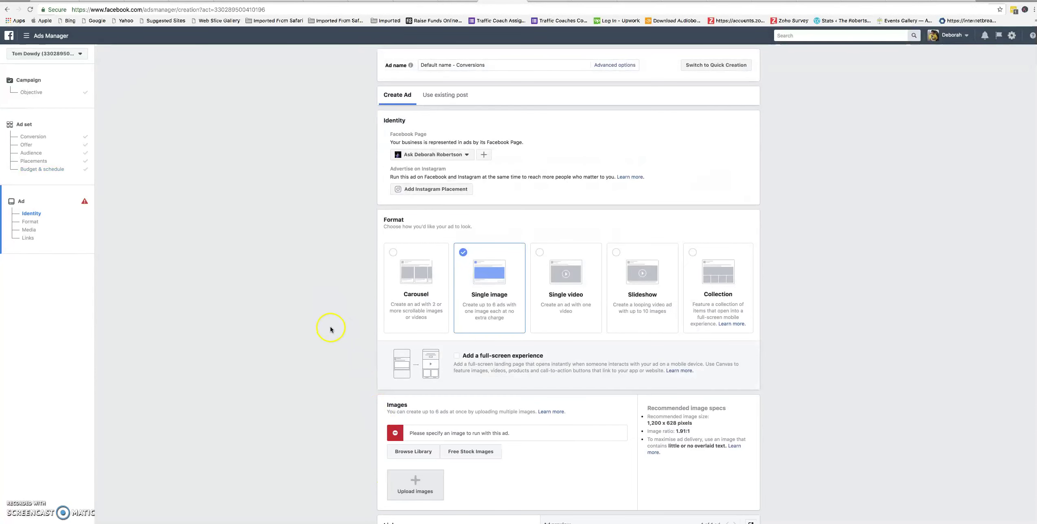
Step: Review the ad's Format, Images and Links, leaving primary text and link description empty
{"action": "scroll", "coordinate": [330, 329], "scroll_direction": "down", "scroll_amount": 4}
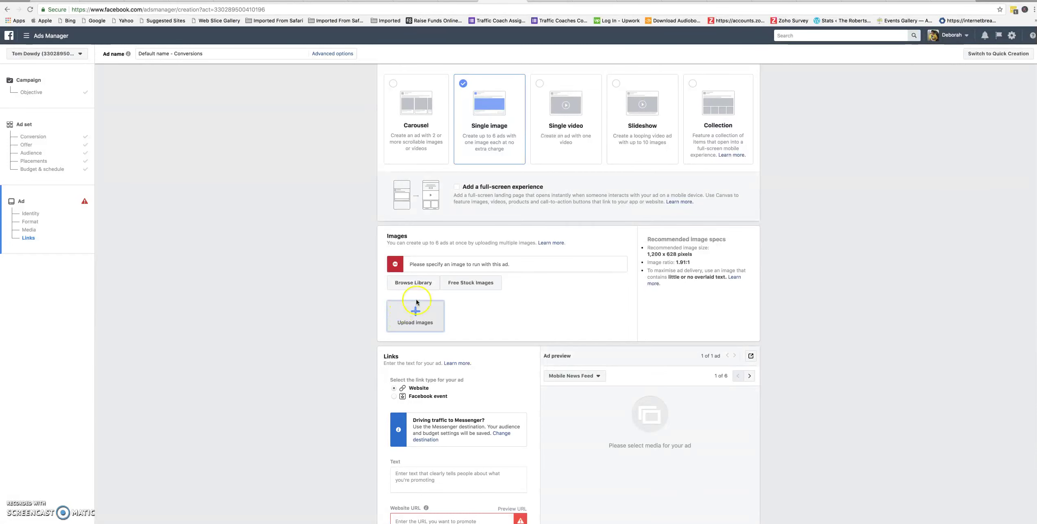
{"action": "left_click", "coordinate": [443, 319]}
{"action": "scroll", "coordinate": [345, 359], "scroll_direction": "down", "scroll_amount": 2}
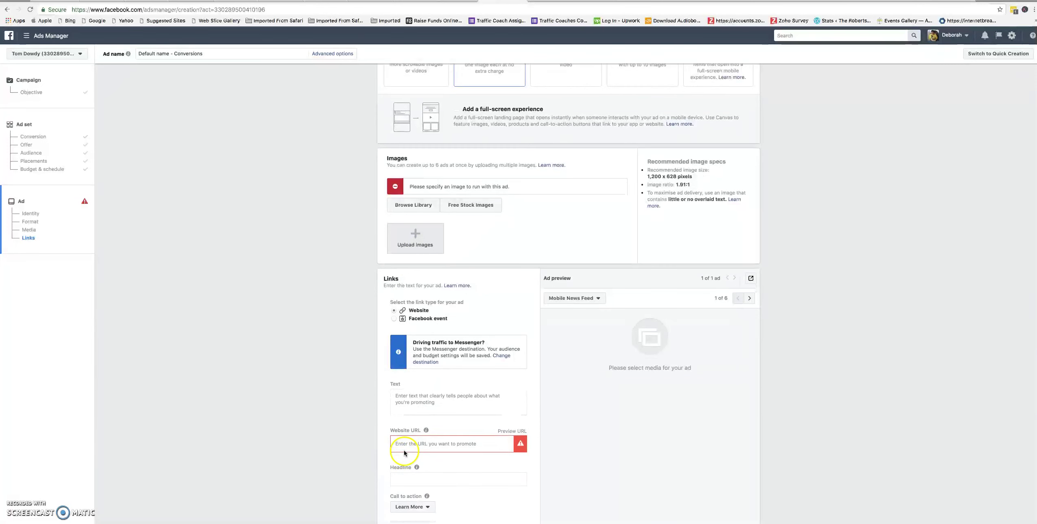
{"action": "scroll", "coordinate": [347, 457], "scroll_direction": "down", "scroll_amount": 4}
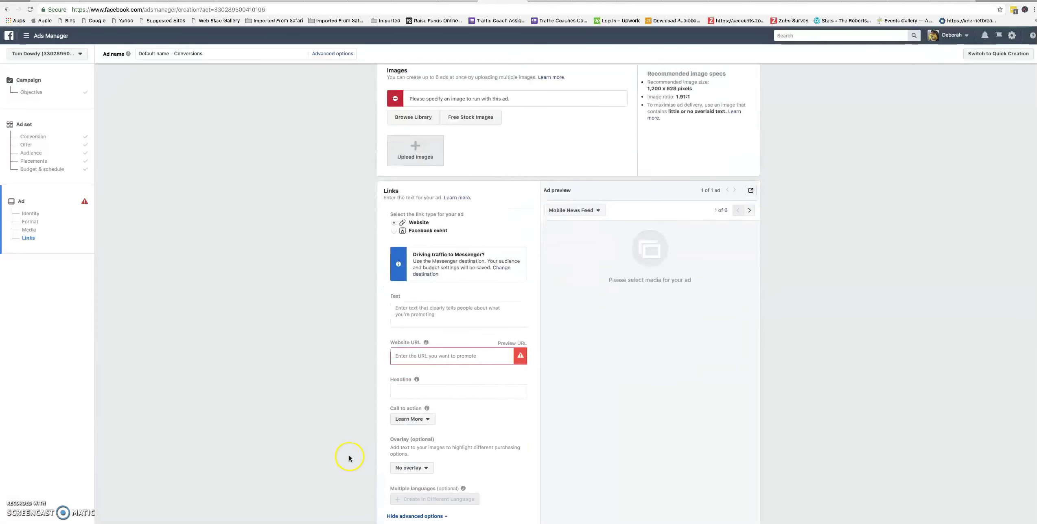
{"action": "left_click", "coordinate": [394, 436]}
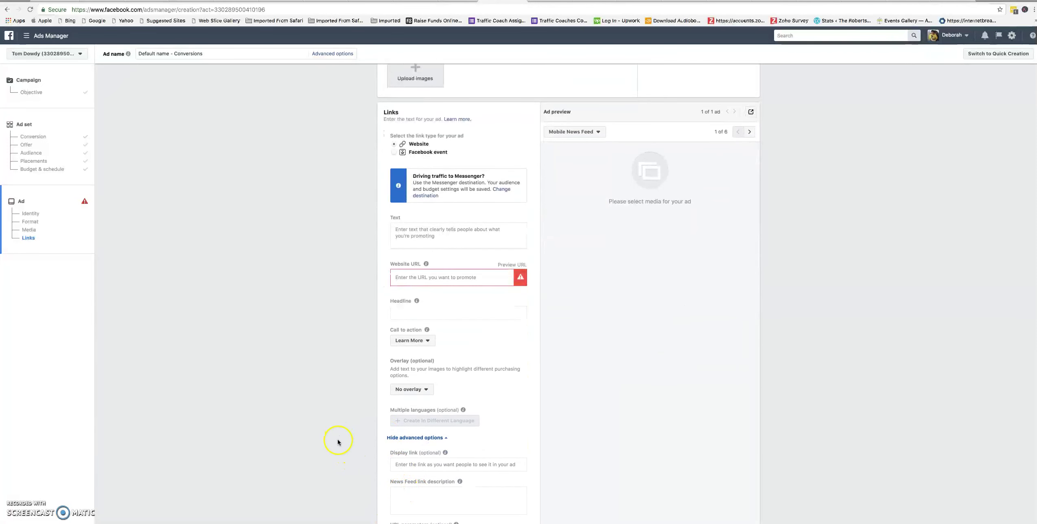
{"action": "left_click", "coordinate": [400, 233]}
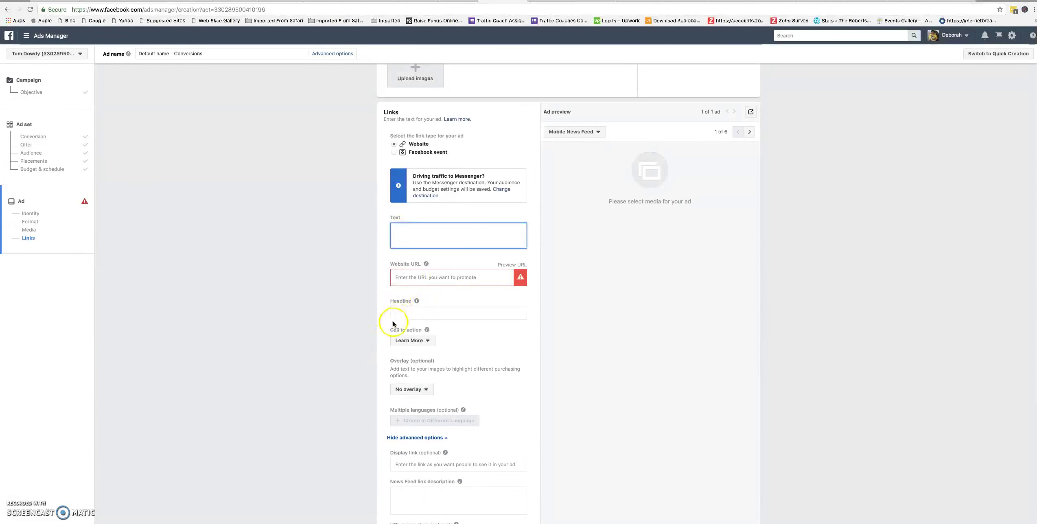
{"action": "left_click", "coordinate": [393, 419]}
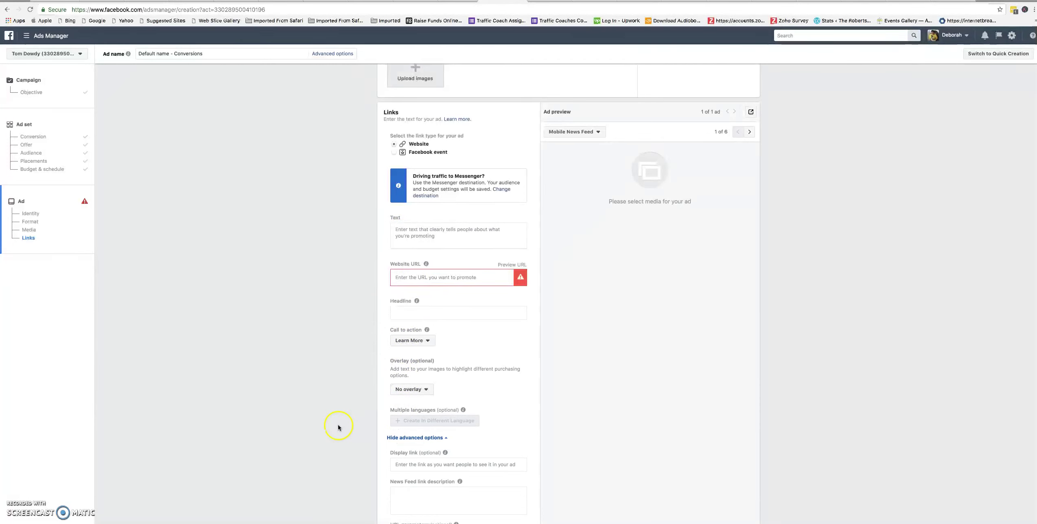
{"action": "left_click", "coordinate": [397, 495]}
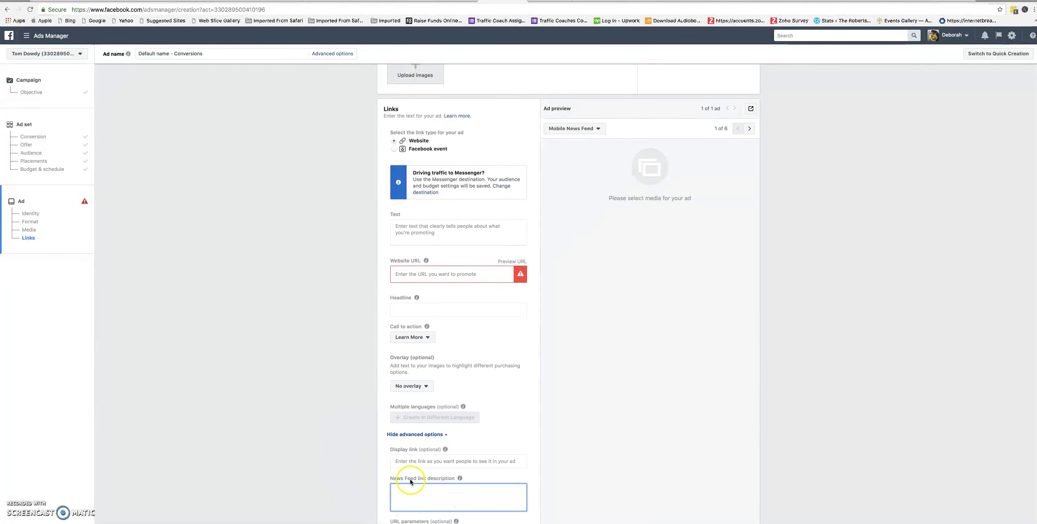
{"action": "scroll", "coordinate": [336, 487], "scroll_direction": "down", "scroll_amount": 5}
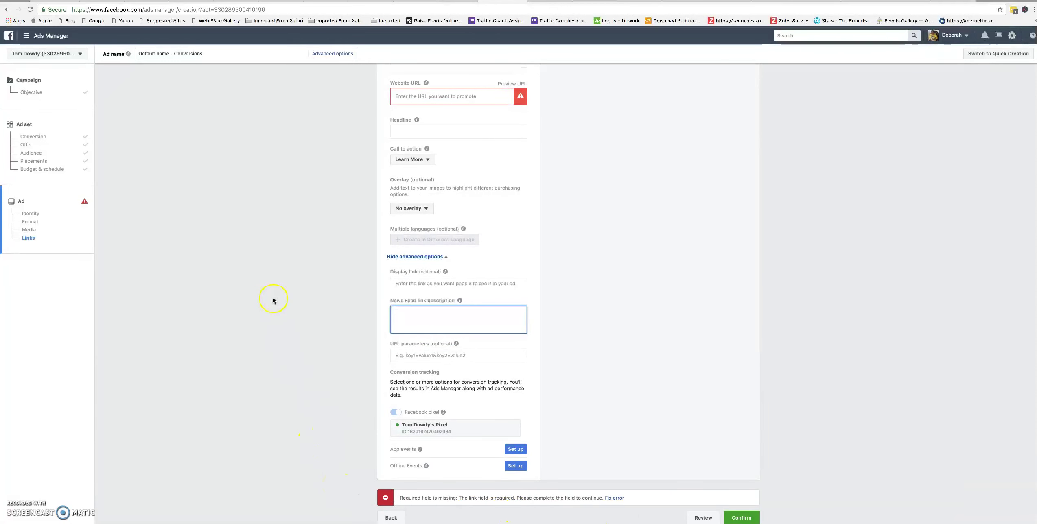
Step: Attempt to confirm the ad, triggering errors for the missing image and website link
{"action": "scroll", "coordinate": [272, 300], "scroll_direction": "up", "scroll_amount": 8}
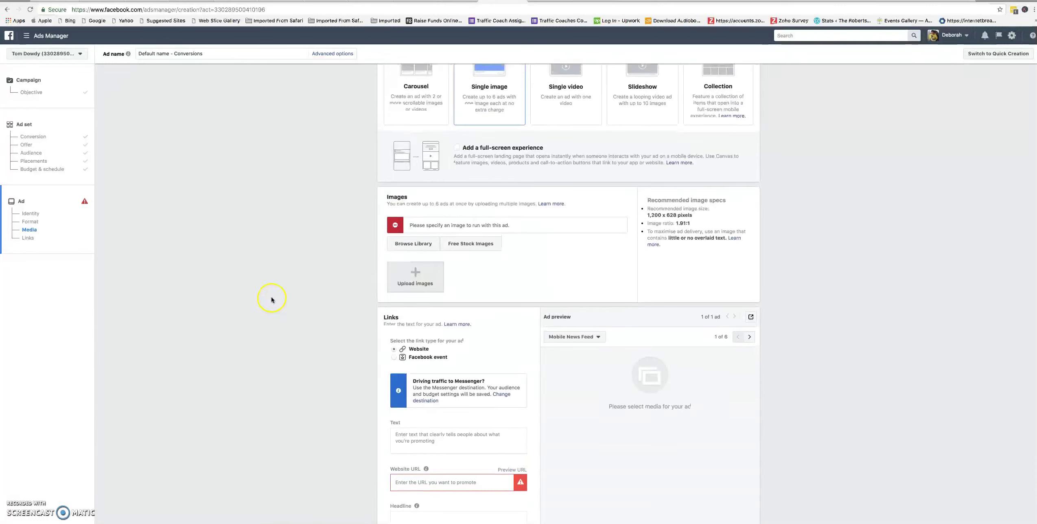
{"action": "scroll", "coordinate": [272, 297], "scroll_direction": "down", "scroll_amount": 8}
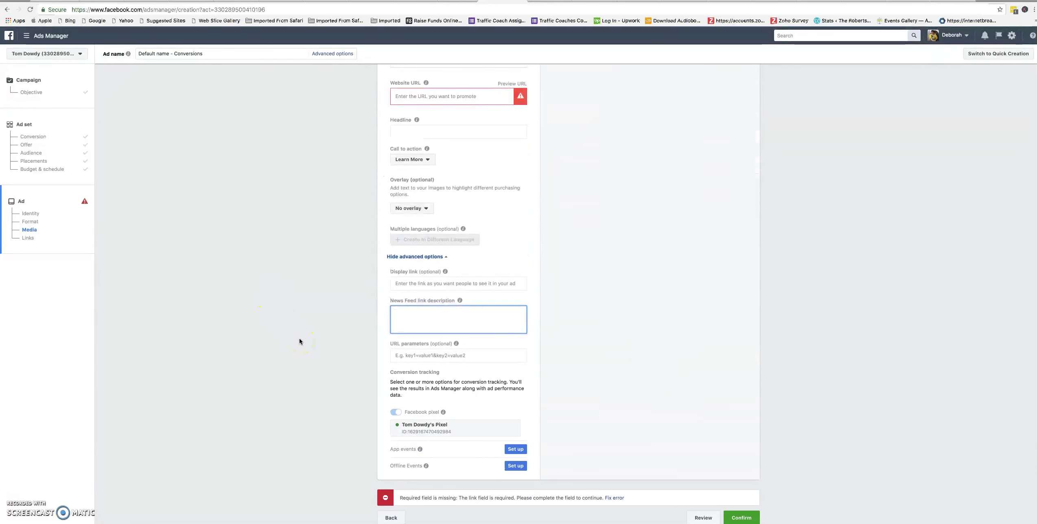
{"action": "left_click", "coordinate": [741, 519]}
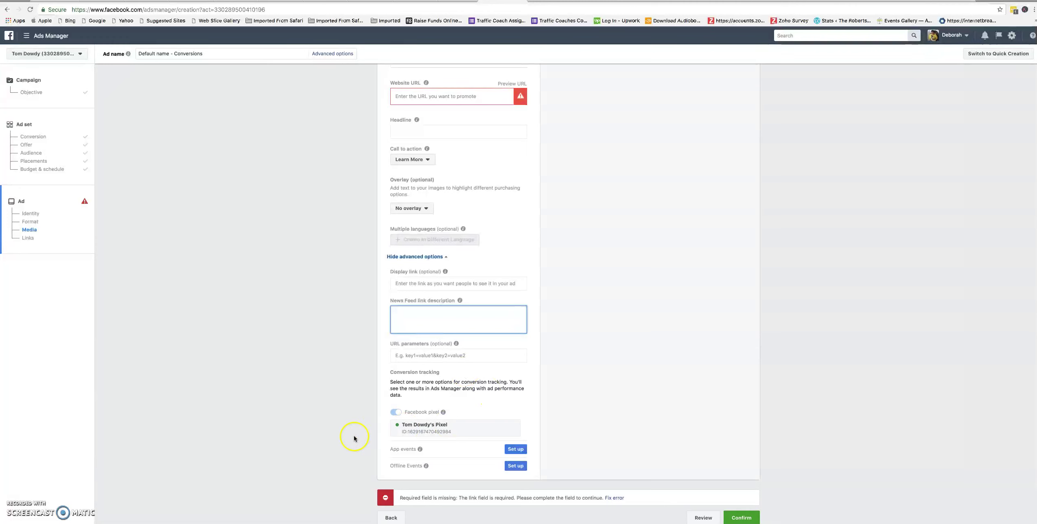
{"action": "scroll", "coordinate": [335, 419], "scroll_direction": "up", "scroll_amount": 9}
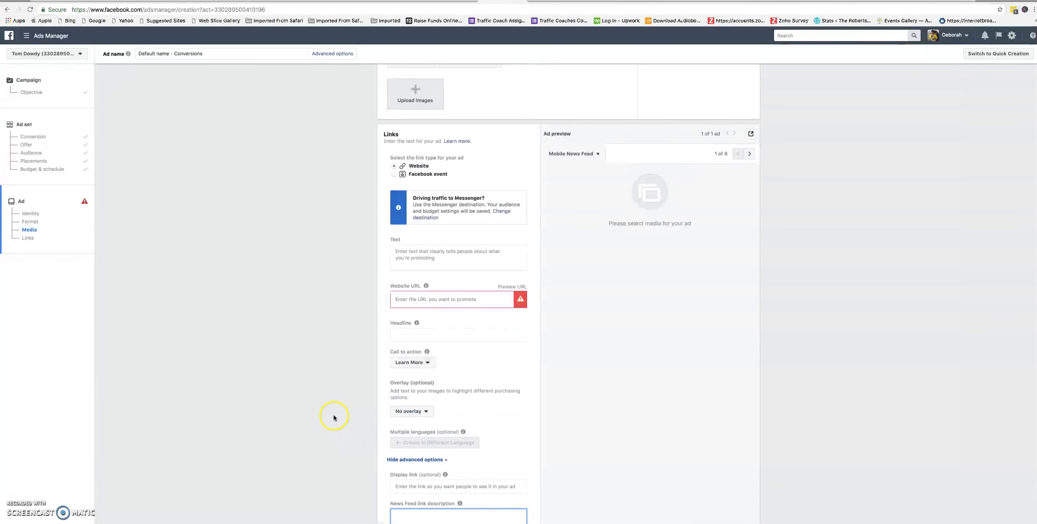
{"action": "scroll", "coordinate": [332, 417], "scroll_direction": "up", "scroll_amount": 6}
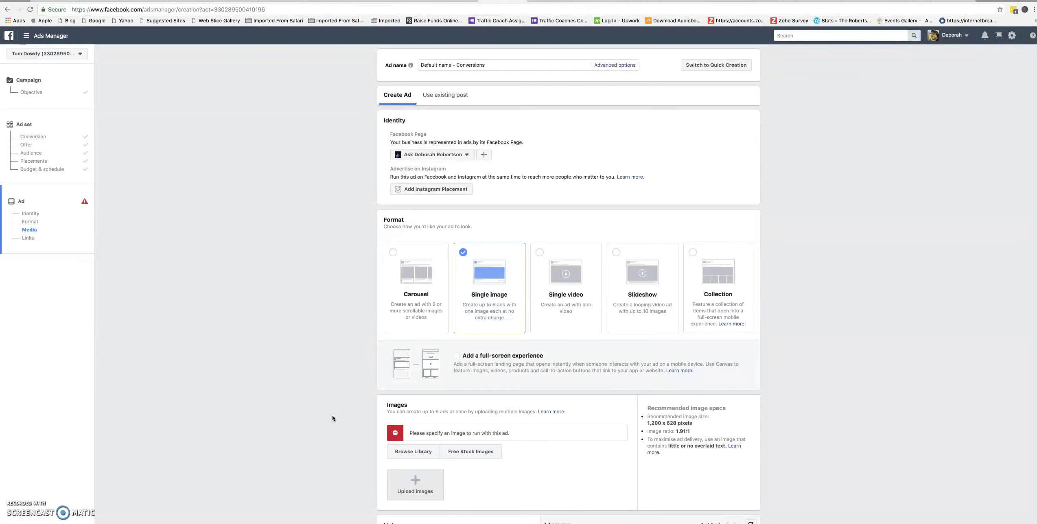
Step: Revisit the ad's Single image format section, then take the browser out of full screen
{"action": "left_click", "coordinate": [322, 393]}
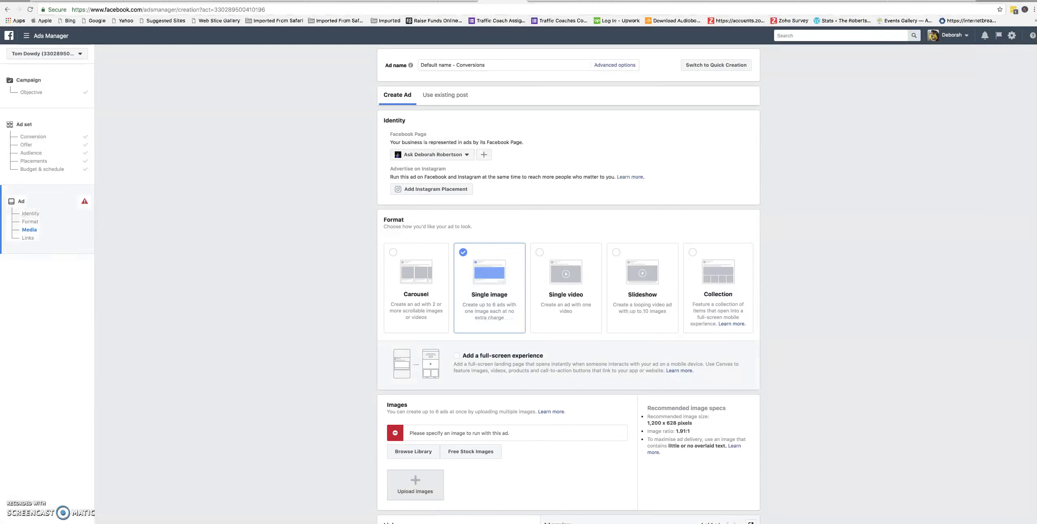
{"action": "left_click", "coordinate": [203, 95]}
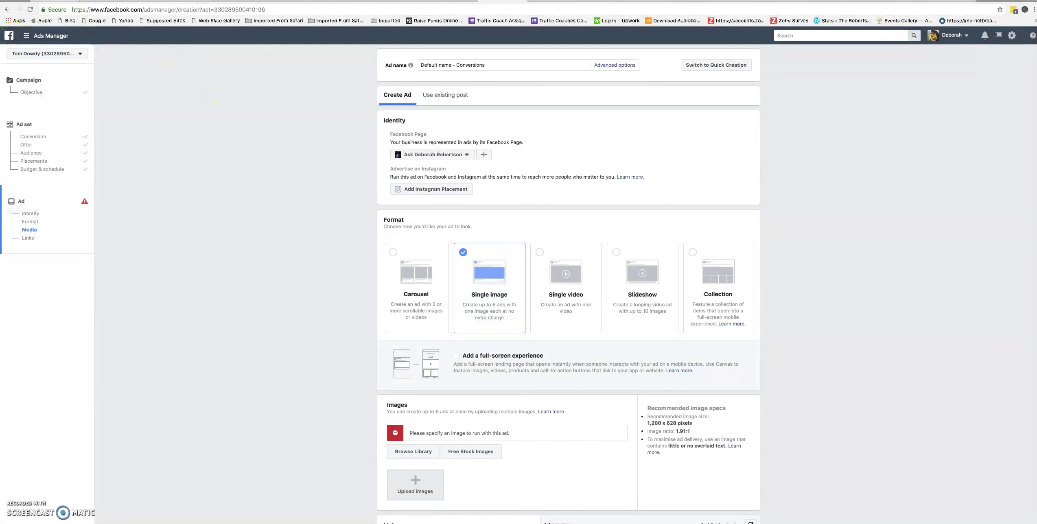
{"action": "key", "text": "ctrl+super+f"}
{"action": "left_click", "coordinate": [201, 232]}
{"action": "left_click", "coordinate": [62, 462]}
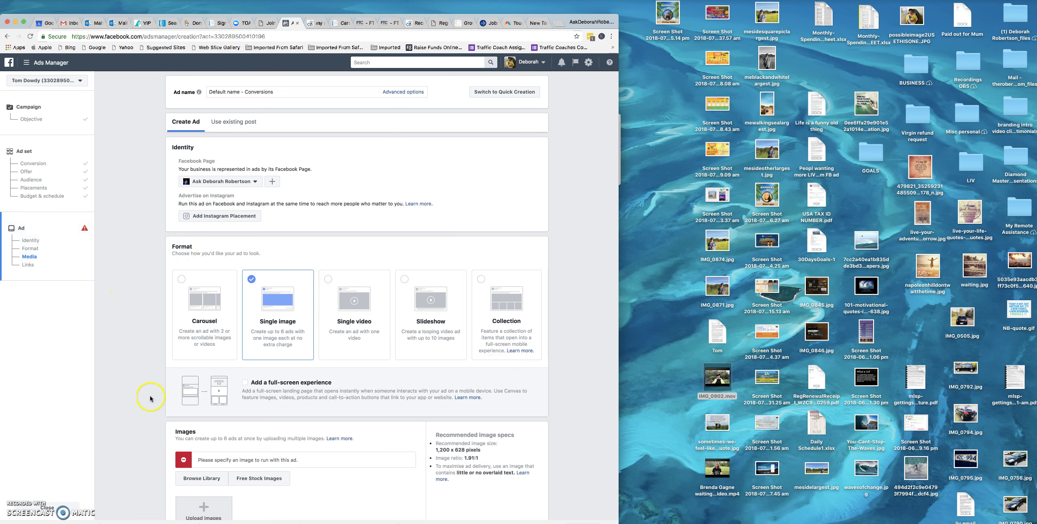
{"action": "scroll", "coordinate": [151, 399], "scroll_direction": "down", "scroll_amount": 3}
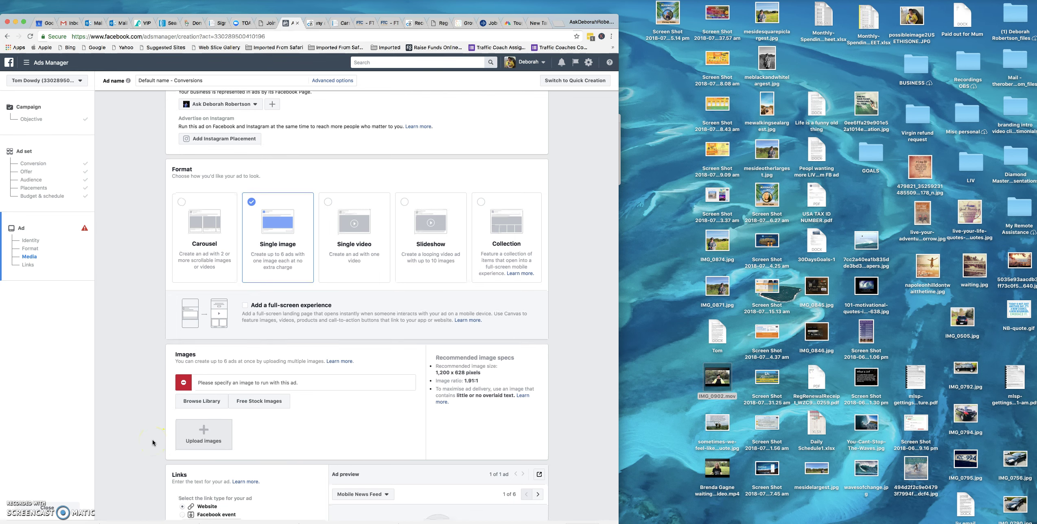
{"action": "scroll", "coordinate": [152, 442], "scroll_direction": "down", "scroll_amount": 5}
{"action": "scroll", "coordinate": [152, 443], "scroll_direction": "down", "scroll_amount": 3}
{"action": "scroll", "coordinate": [162, 430], "scroll_direction": "down", "scroll_amount": 5}
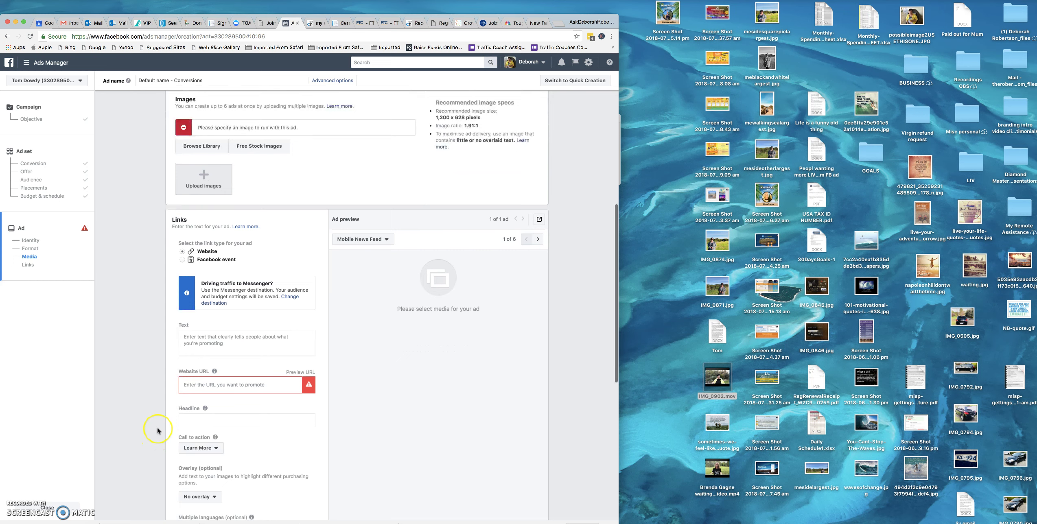
{"action": "scroll", "coordinate": [161, 439], "scroll_direction": "down", "scroll_amount": 2}
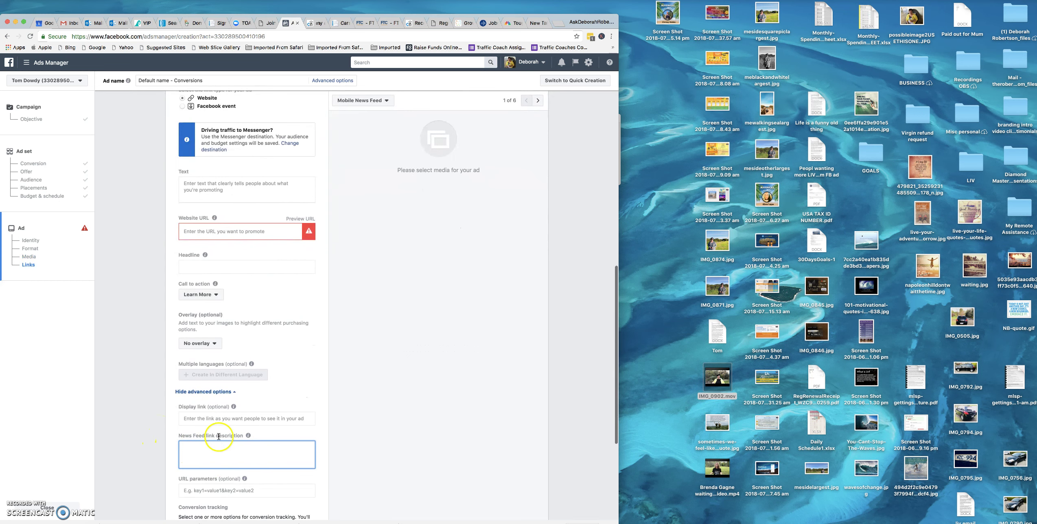